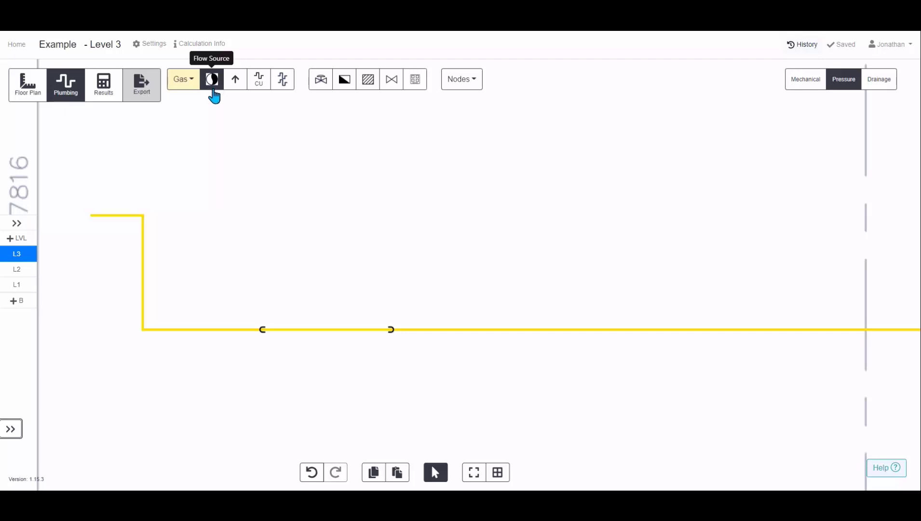
Place a gas flow source at the open end of the yellow gas pipe and open its pressure and height fields
left_click(214, 86)
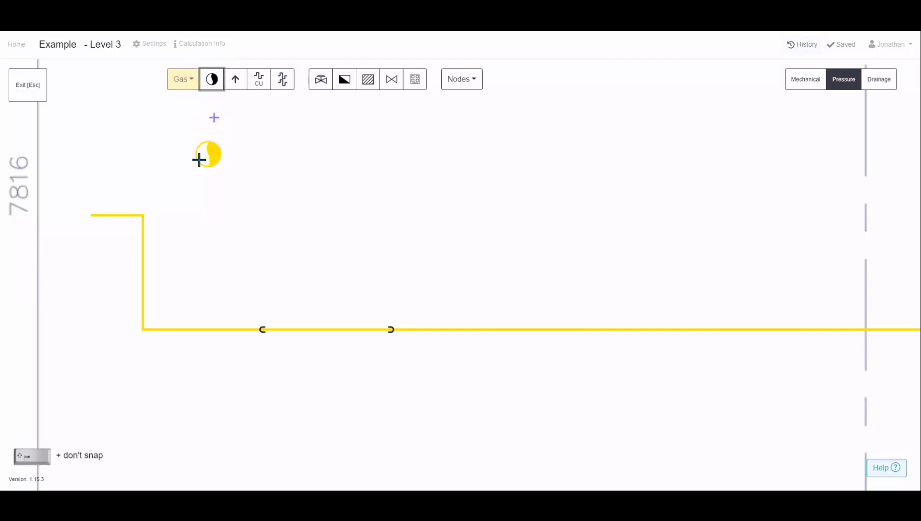
left_click(89, 215)
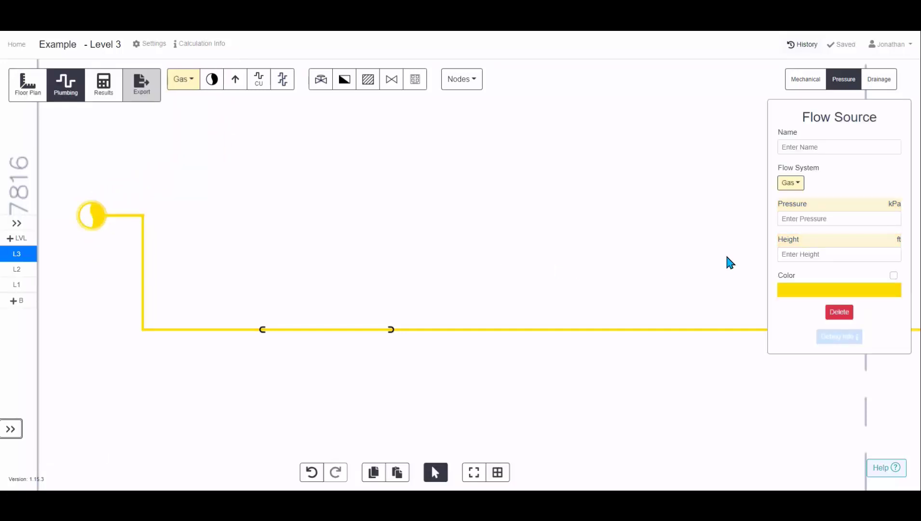
left_click(802, 219)
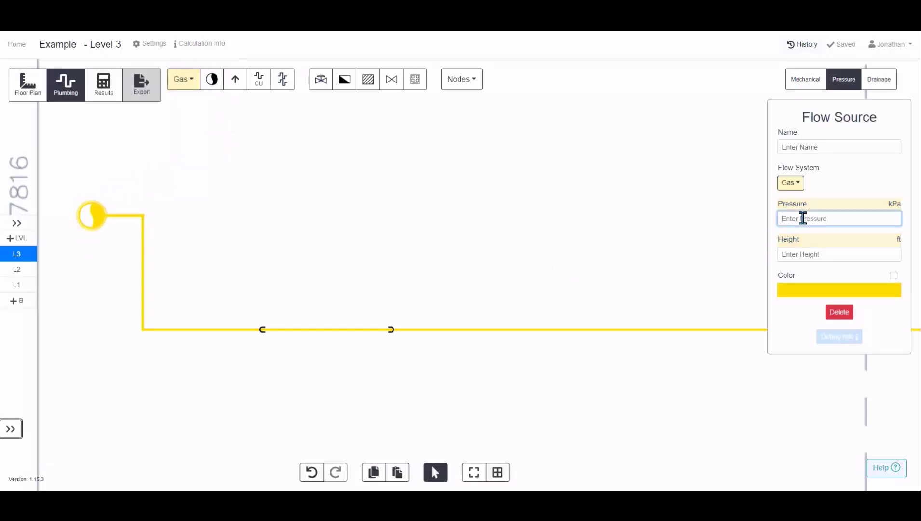
left_click(805, 257)
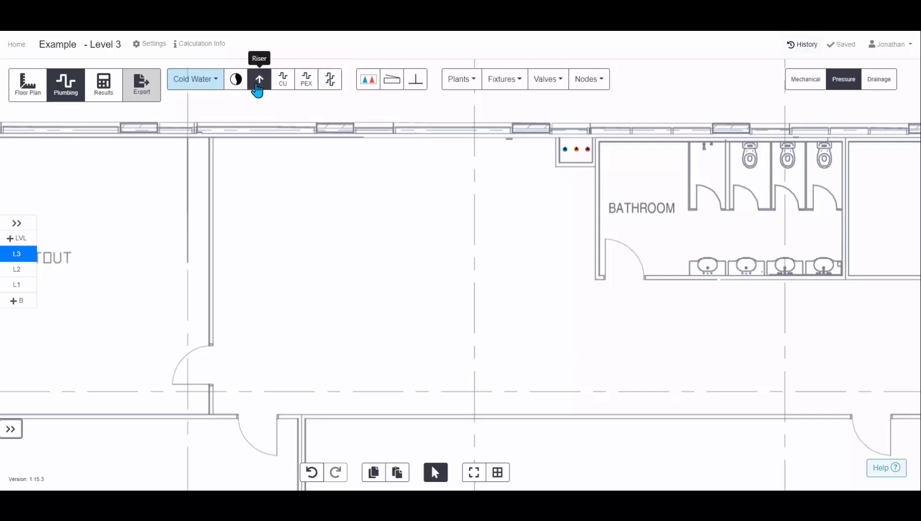
Draw a copper cold water reticulation pipe from the cold water outlet, routing left with several right-angle bends at 9' height
left_click(284, 87)
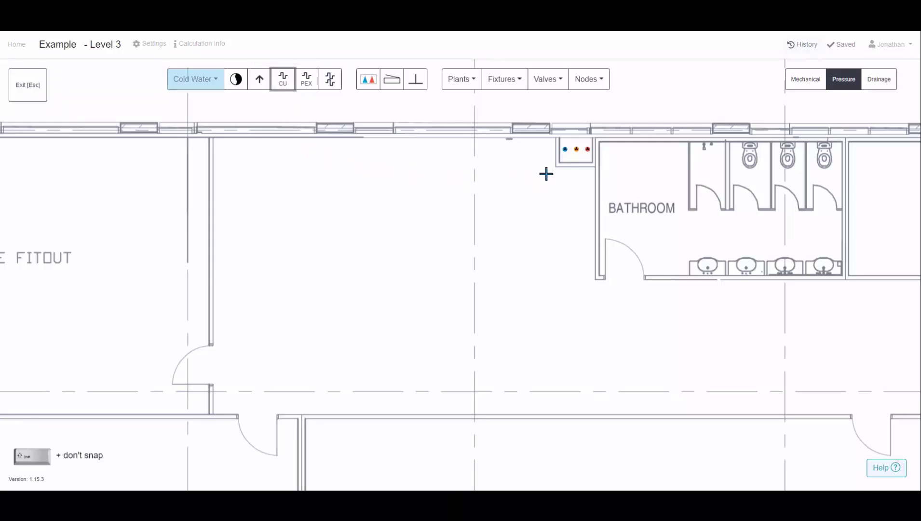
scroll(532, 158, "up", 3)
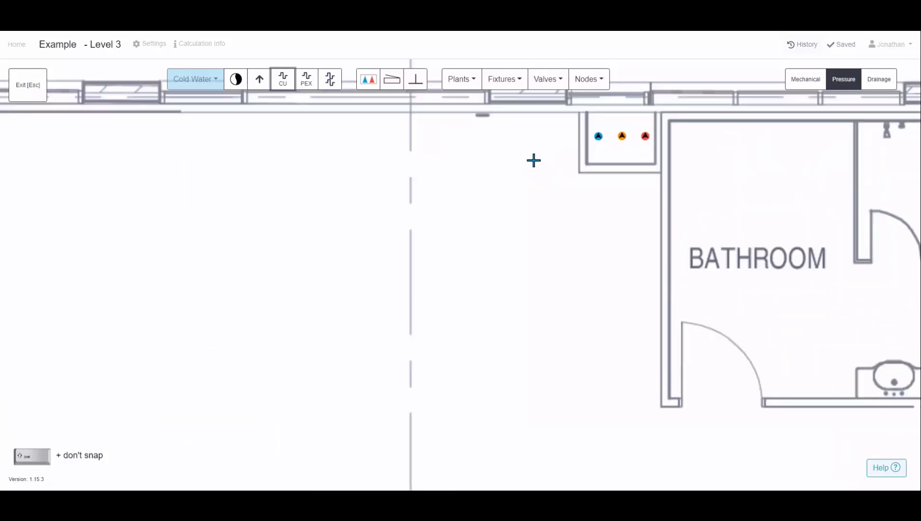
scroll(598, 136, "up", 5)
left_click(598, 134)
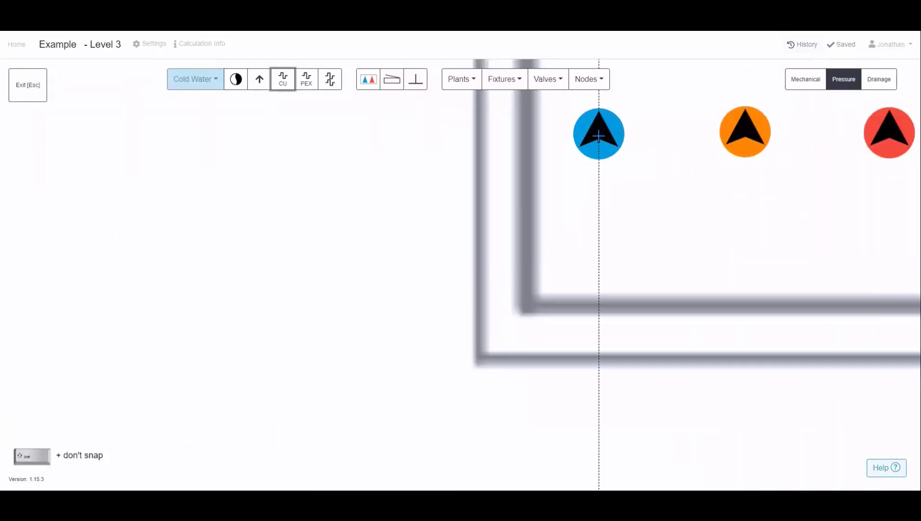
scroll(604, 188, "down", 5)
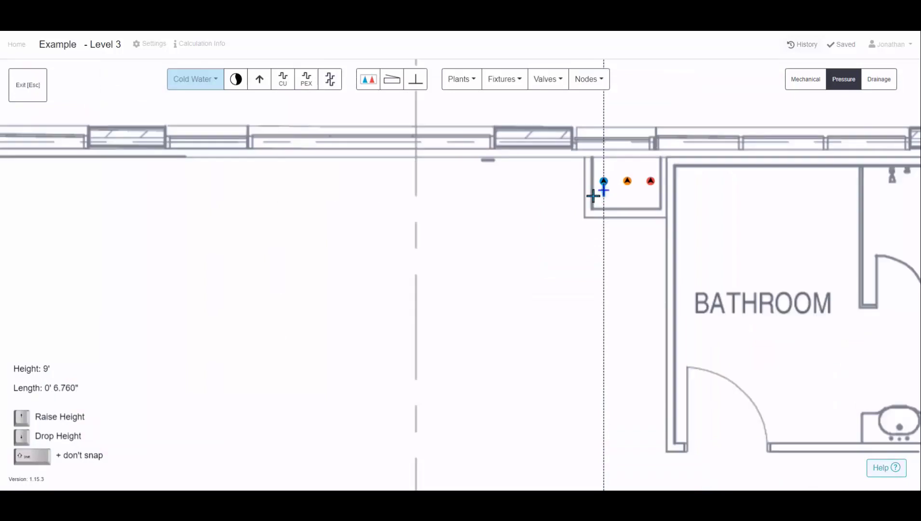
left_click(485, 182)
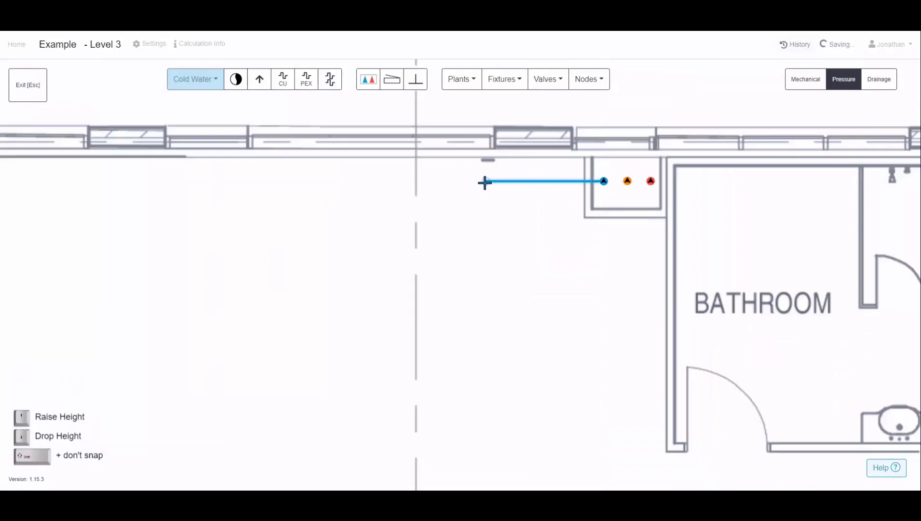
left_click(486, 230)
left_click(373, 230)
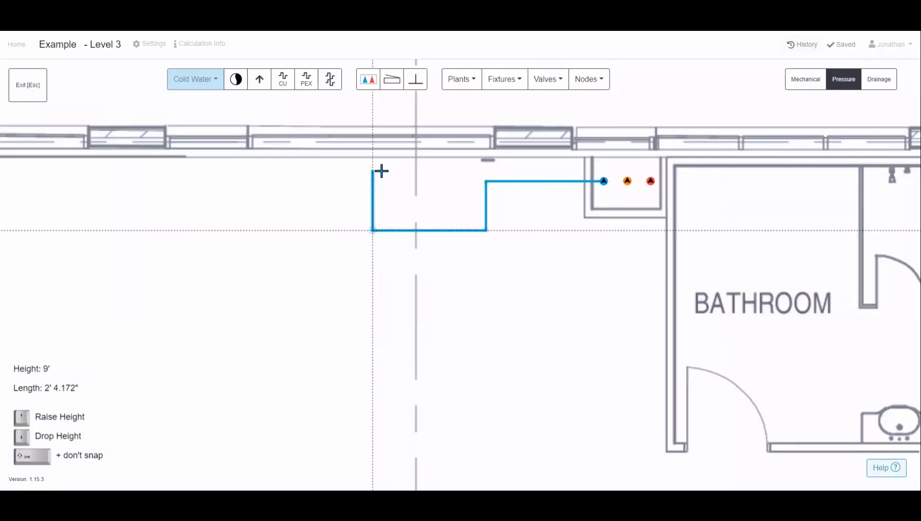
left_click(373, 170)
left_click(260, 174)
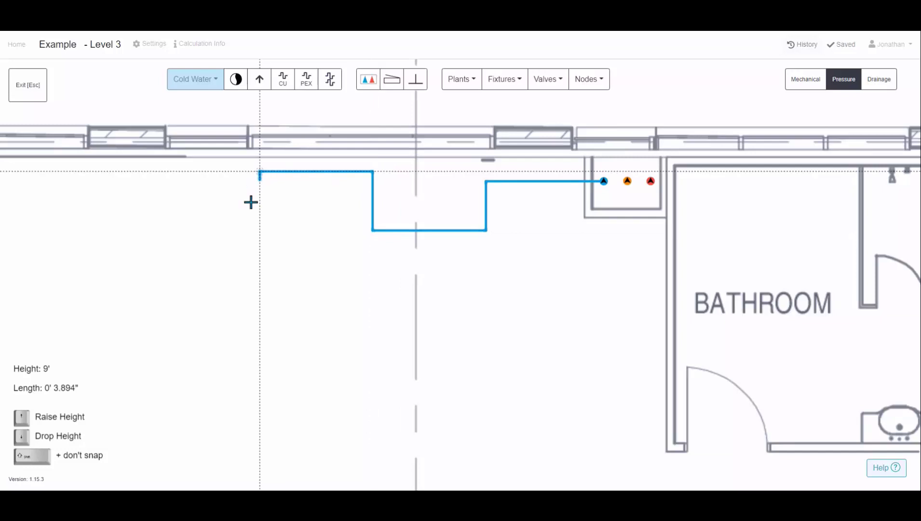
left_click(244, 292)
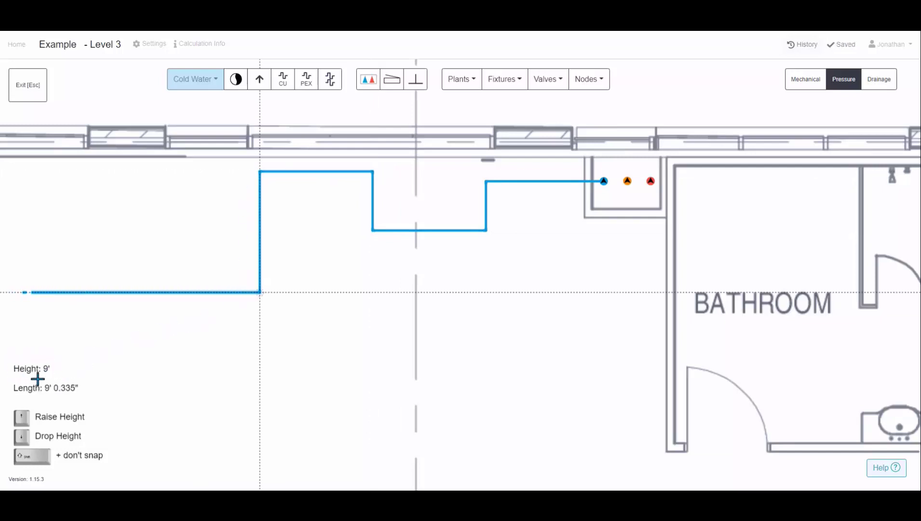
left_click_drag(55, 373, 103, 369)
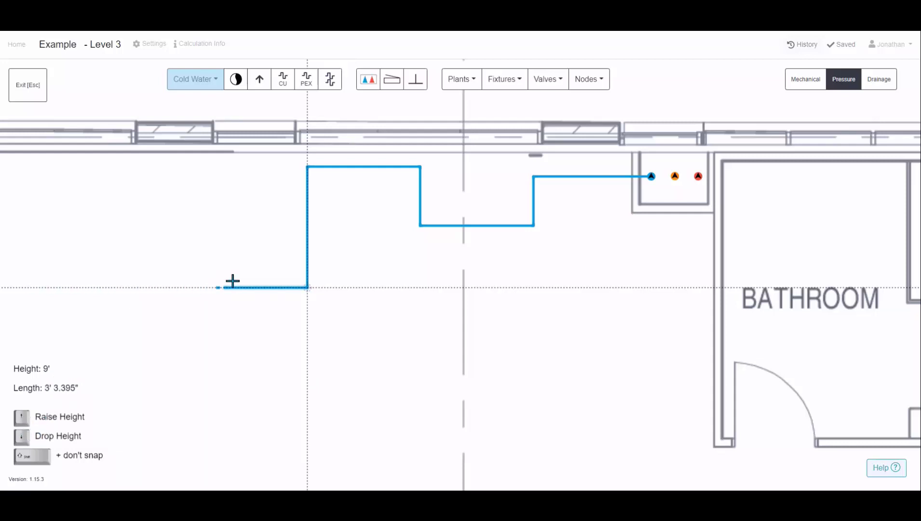
Raise the pipe height in steps to 9' 10" while continuing the cold water run with another corner
scroll(233, 281, "up", 3)
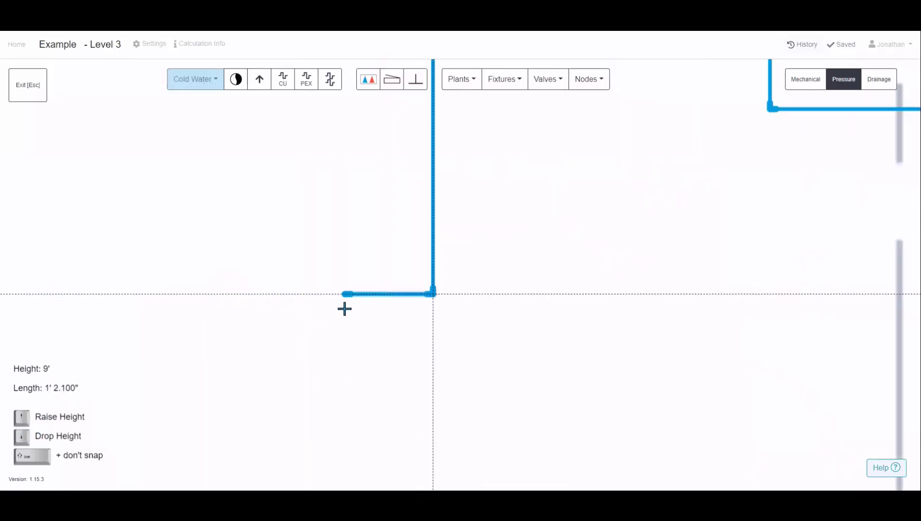
key("Up")
key("Up")
scroll(370, 299, "up", 3)
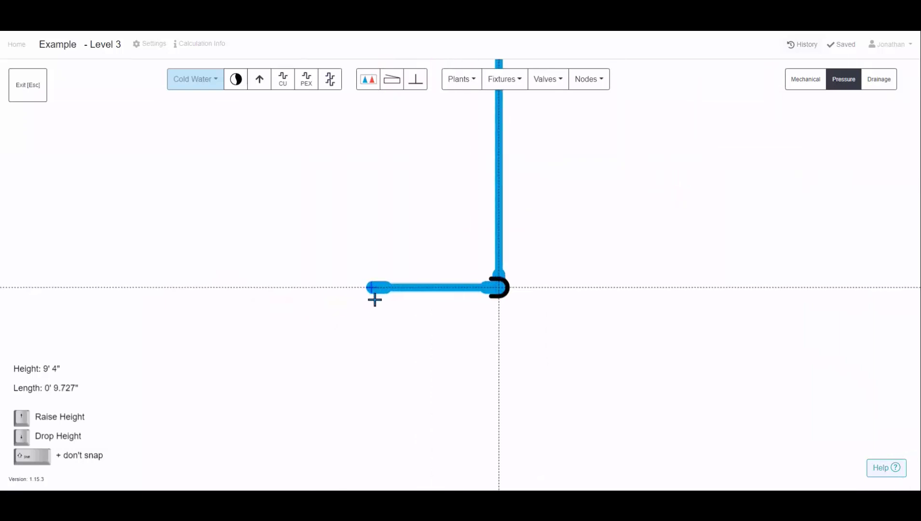
scroll(375, 298, "down", 2)
key("Up")
key("Up")
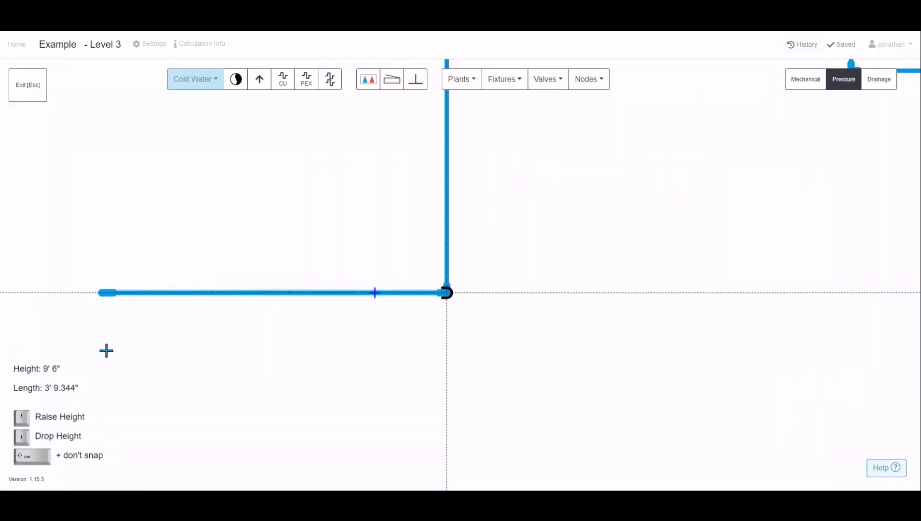
key("Up")
left_click(123, 324)
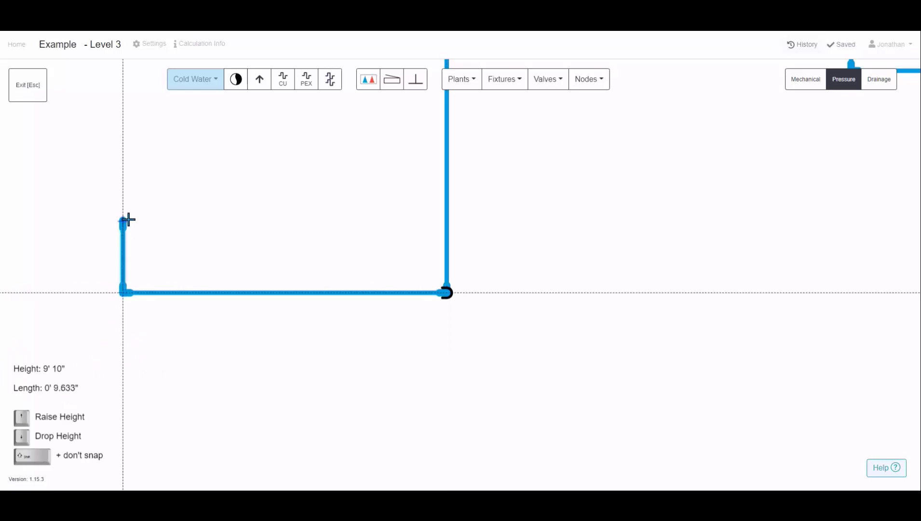
Lower the pipe height to 9' 6" and extend the run further left before finishing the pipe
key("Down")
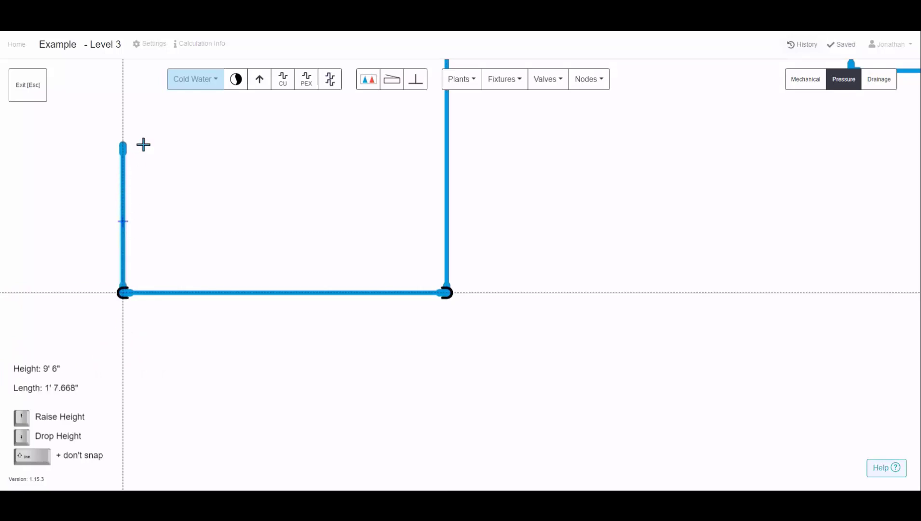
left_click(143, 145)
scroll(144, 145, "down", 4)
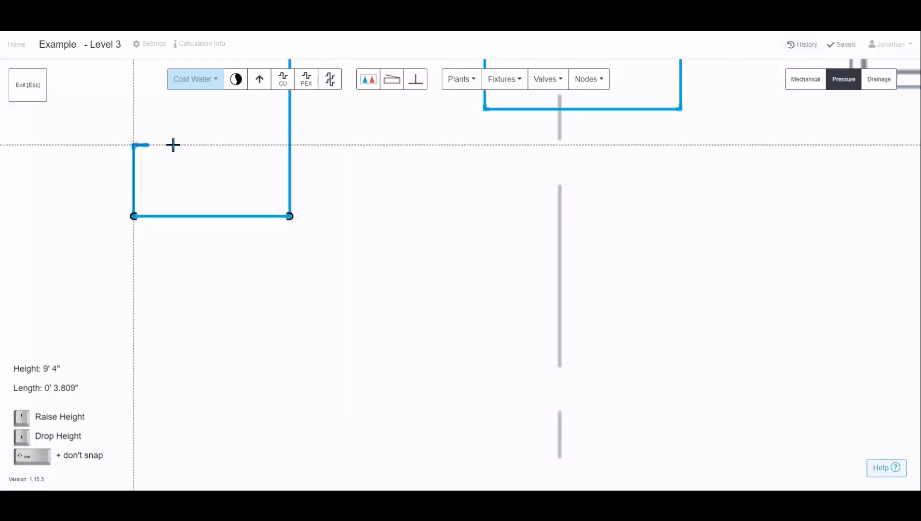
left_click_drag(202, 149, 393, 193)
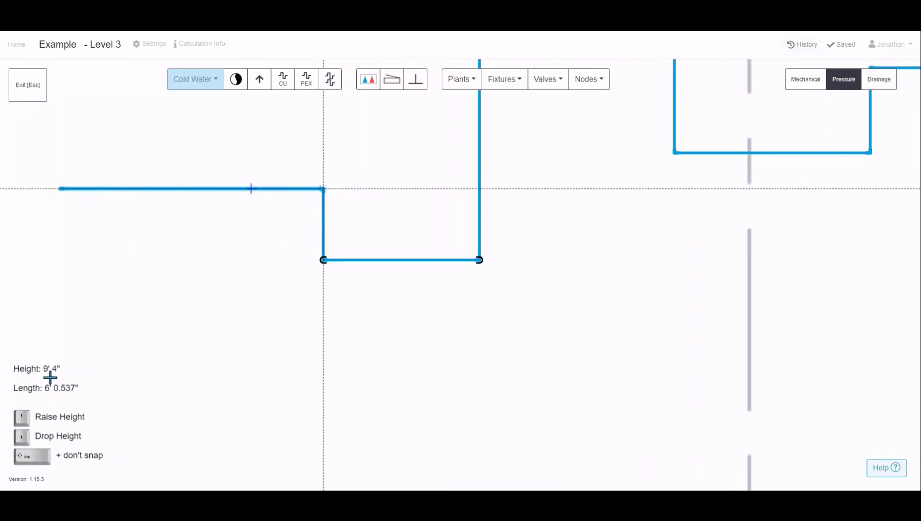
left_click_drag(190, 199, 362, 239)
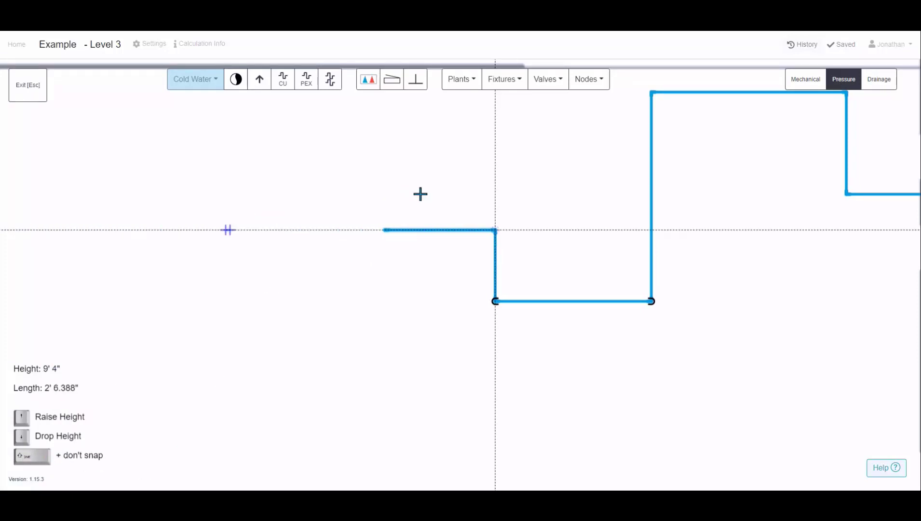
left_click(391, 217)
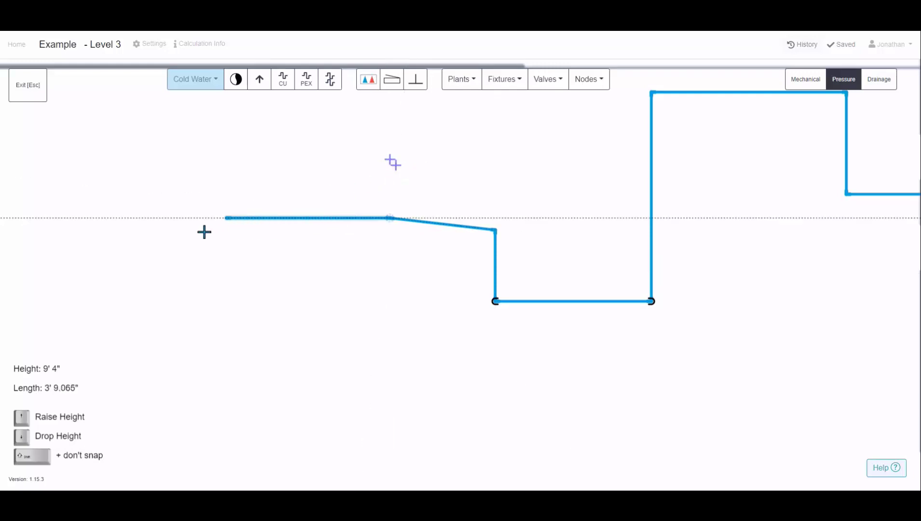
left_click(177, 233)
key("Escape")
Move the slanted pipe node, then select the leftmost pipe section and delete it
scroll(401, 229, "up", 3)
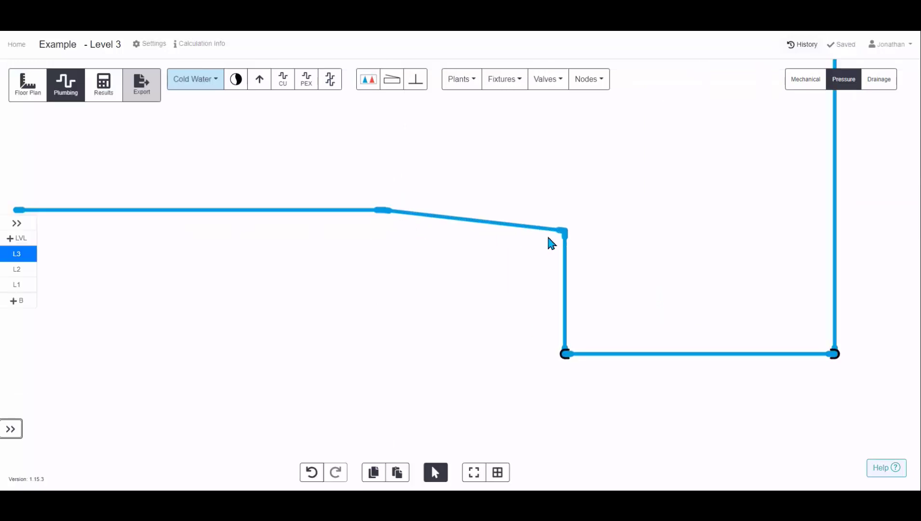
scroll(386, 214, "down", 3)
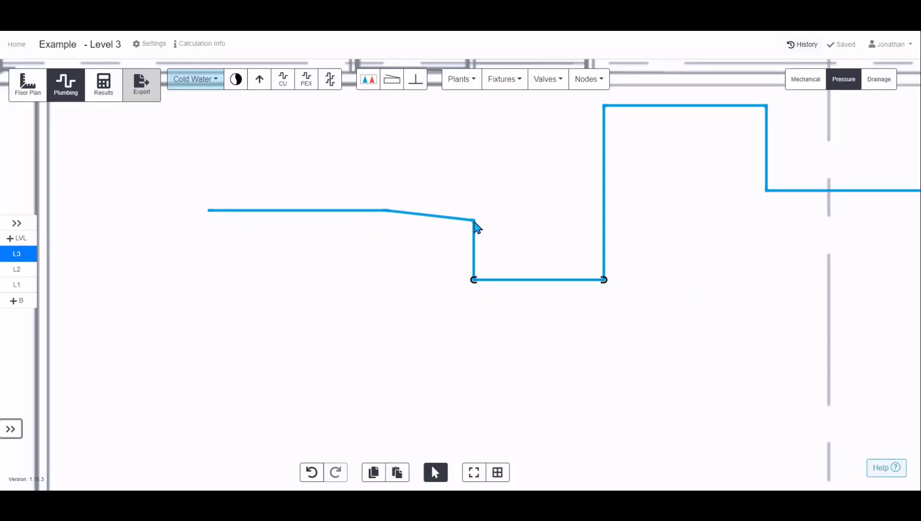
left_click_drag(474, 221, 403, 215)
left_click(427, 225)
scroll(426, 216, "down", 2)
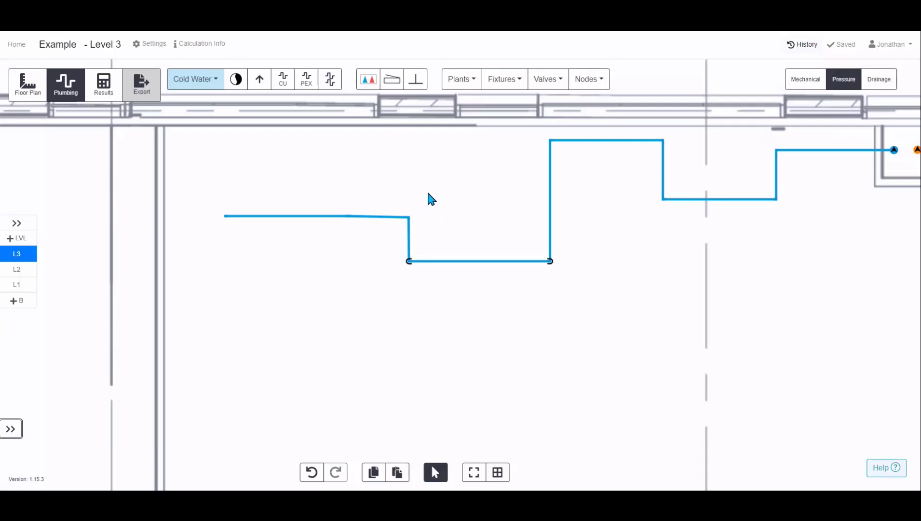
left_click_drag(428, 197, 305, 238)
key("Delete")
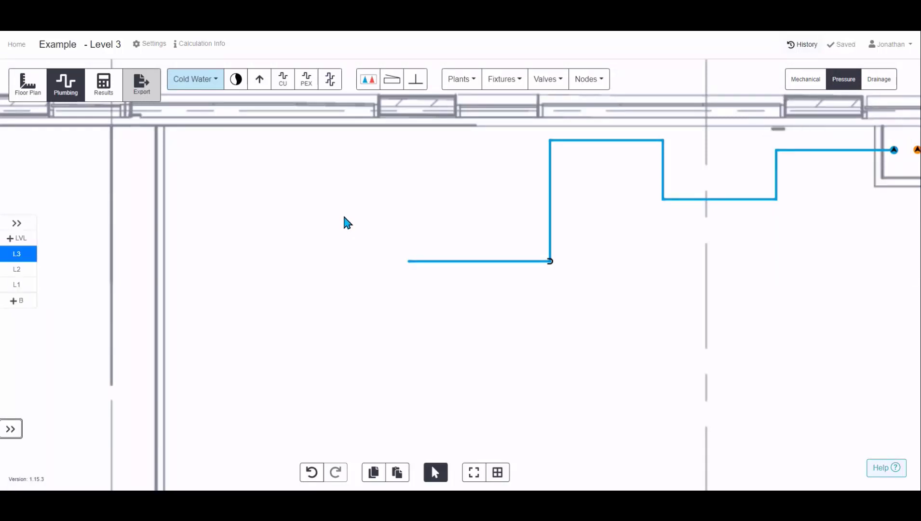
Continue the pipe from its cut end, drawing a loop up, left, down and back right, then finish
left_click(409, 261)
left_click(409, 212)
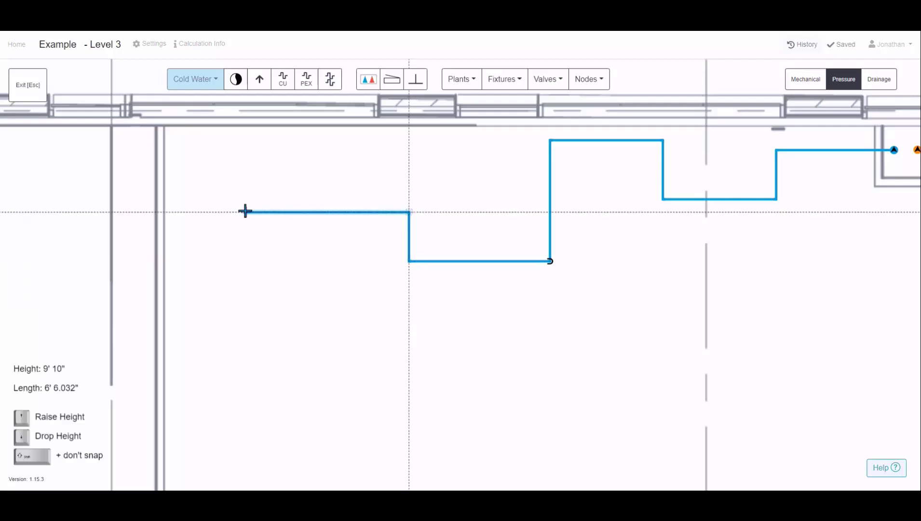
left_click(245, 211)
left_click(246, 288)
left_click(366, 292)
key("Escape")
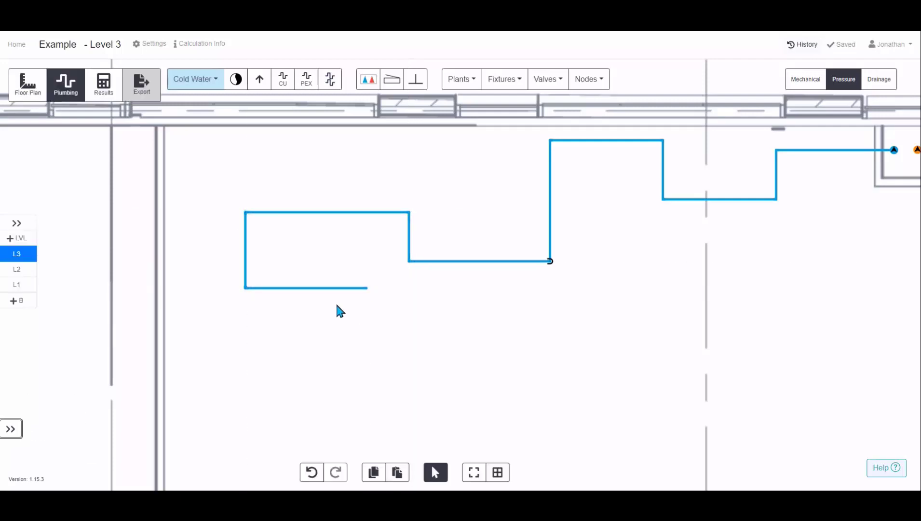
Select the pipe segment between the two risers near the bathroom and set its height above floor to 8 ft
scroll(300, 288, "down", 4)
mouse_move(275, 274)
left_mouse_down()
mouse_move(305, 270)
mouse_move(334, 229)
left_mouse_up()
left_click_drag(356, 279, 359, 262)
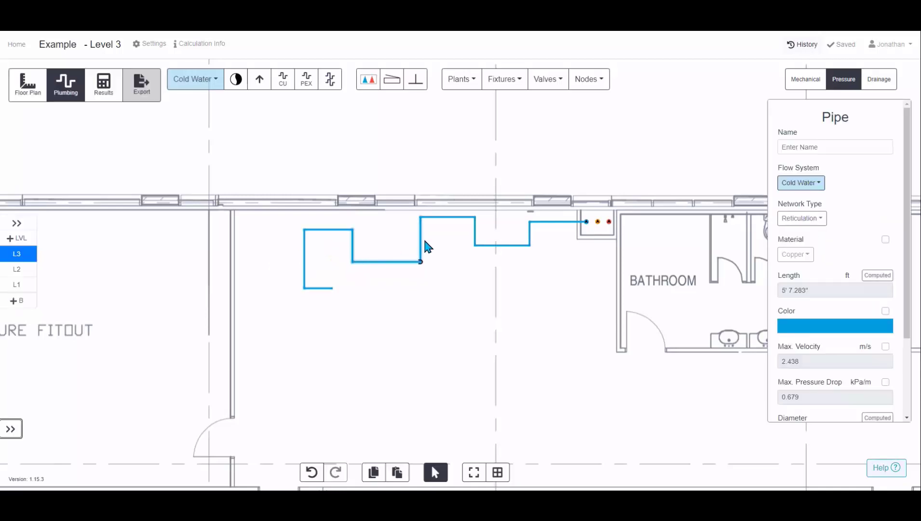
left_click_drag(457, 218, 460, 221)
scroll(502, 249, "up", 4)
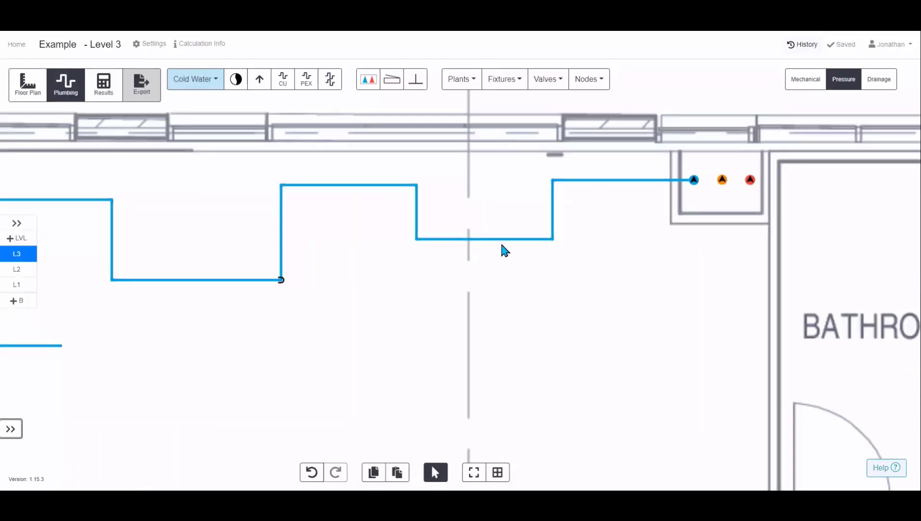
left_click(499, 240)
scroll(878, 297, "down", 3)
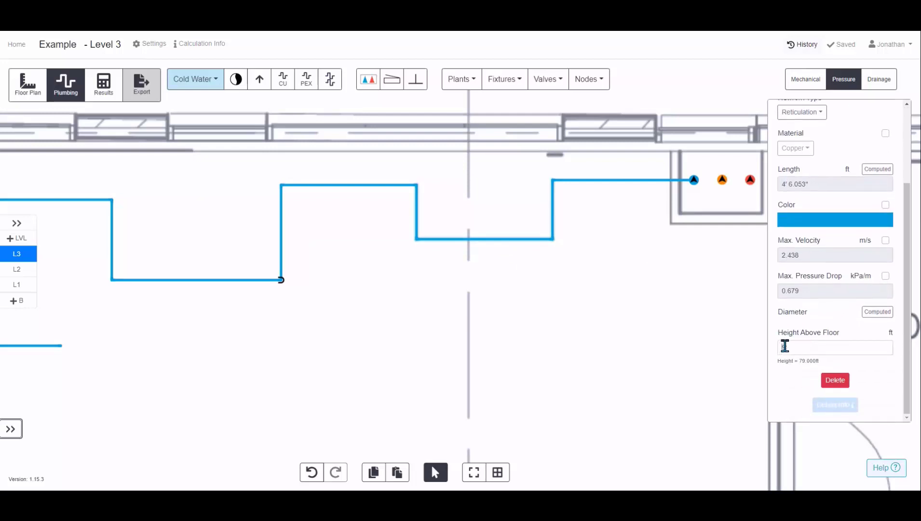
left_click(783, 346)
type("8")
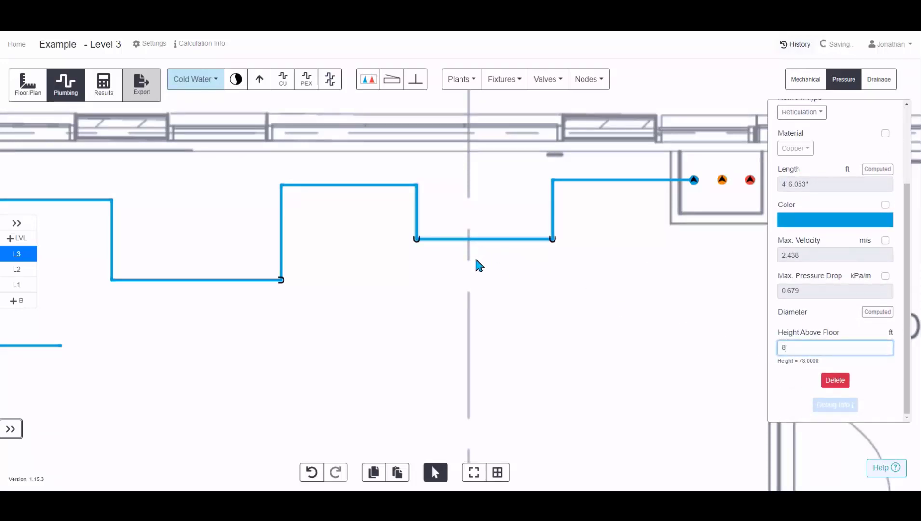
Reselect the lowered pipe segment and zoom in to examine its risers and properties
left_click(475, 258)
left_click(554, 218)
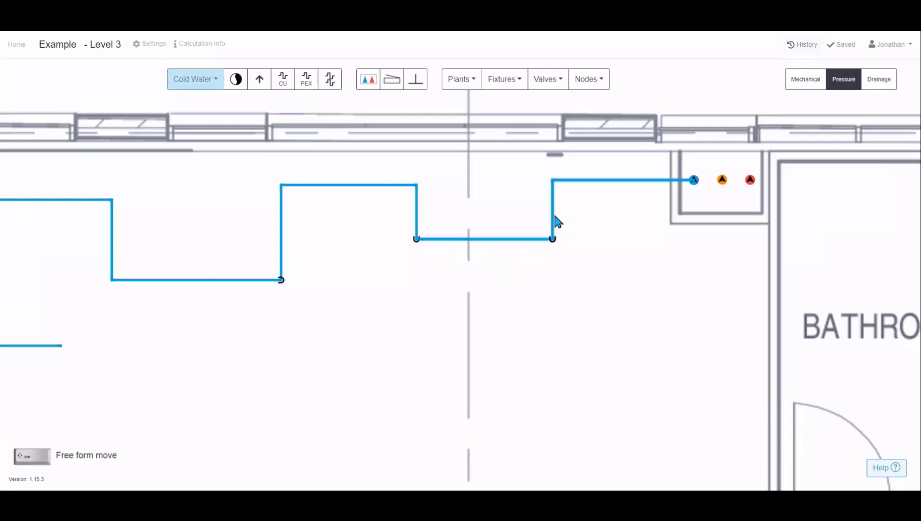
scroll(818, 305, "down", 1)
left_click(489, 244)
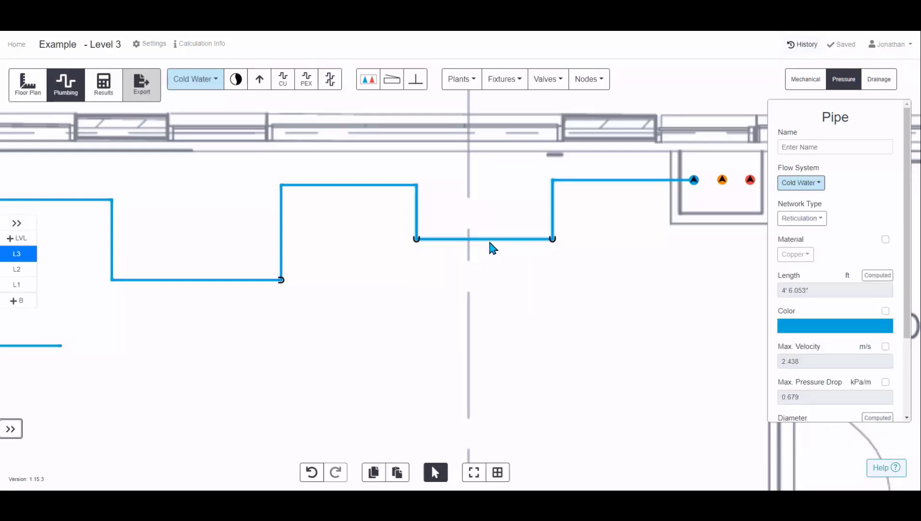
scroll(464, 249, "up", 3)
scroll(464, 250, "up", 2)
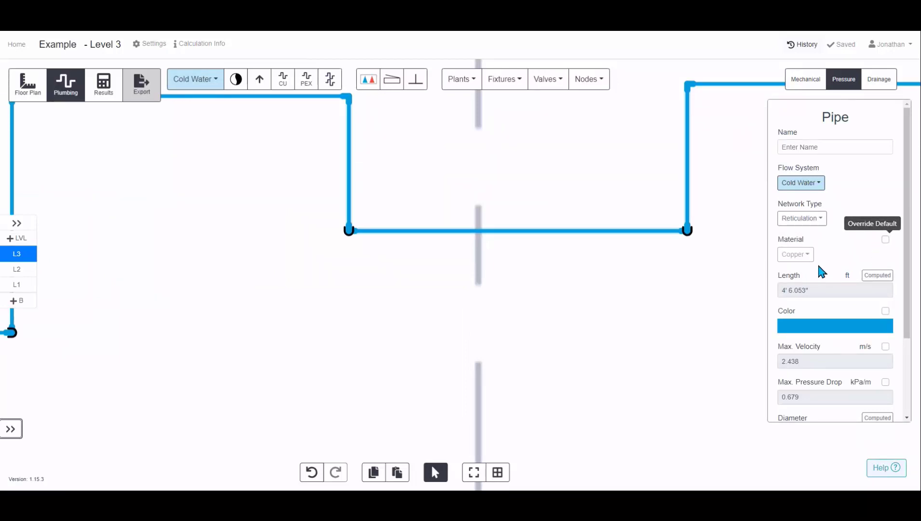
Override the selected pipe's material to Stainless Steel and its diameter to 2"
left_click(885, 240)
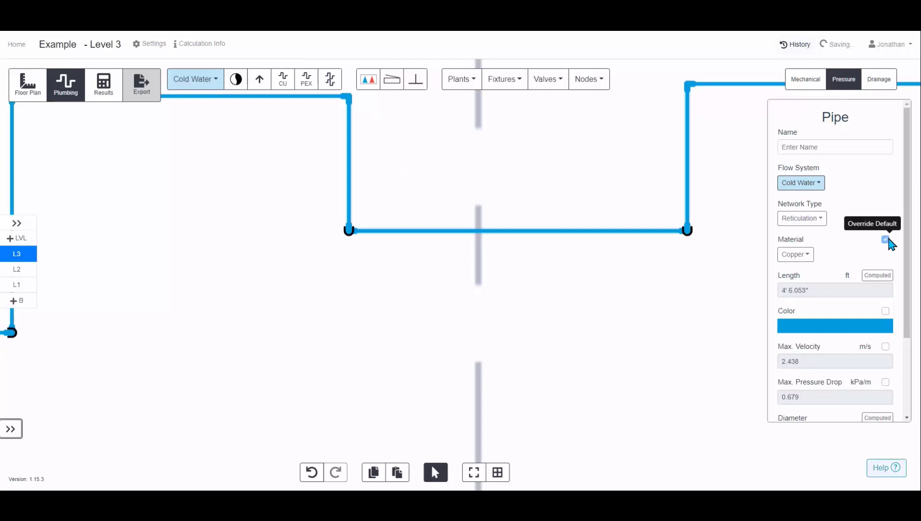
left_click(794, 254)
left_click(812, 351)
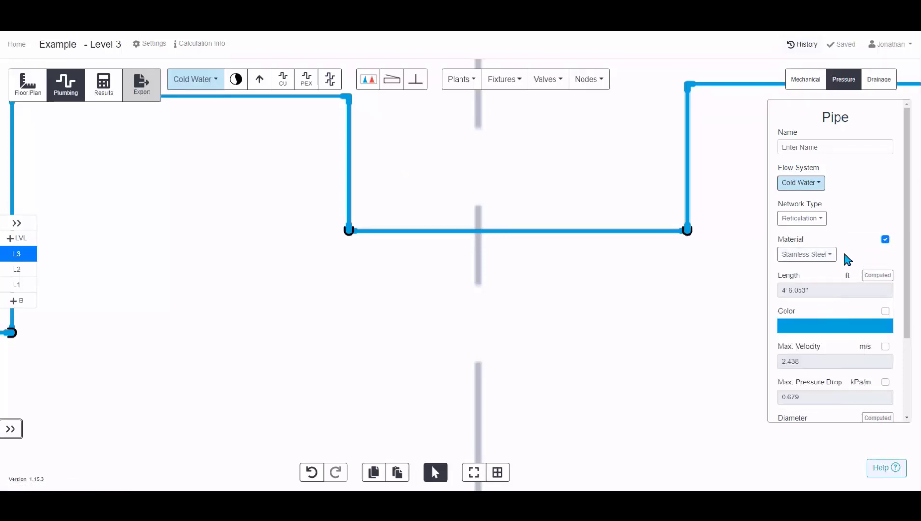
scroll(843, 255, "down", 3)
left_click(877, 312)
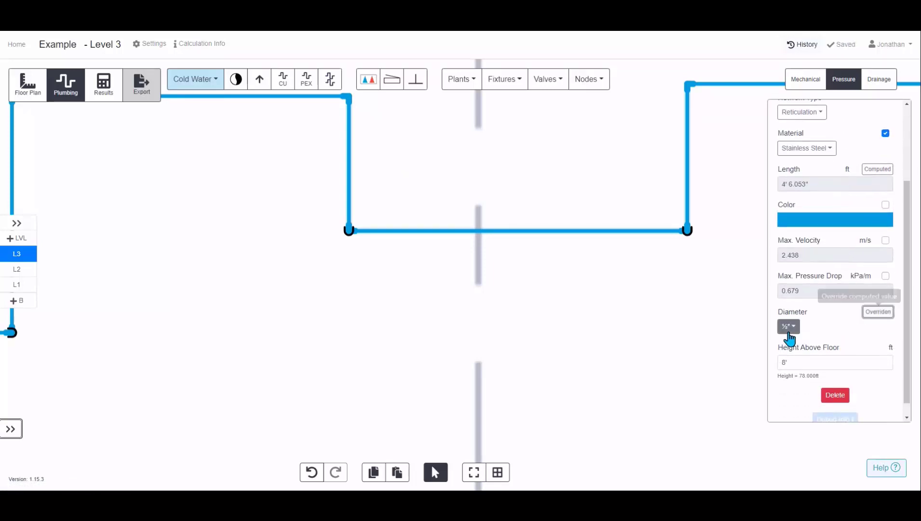
left_click(788, 326)
left_click(813, 247)
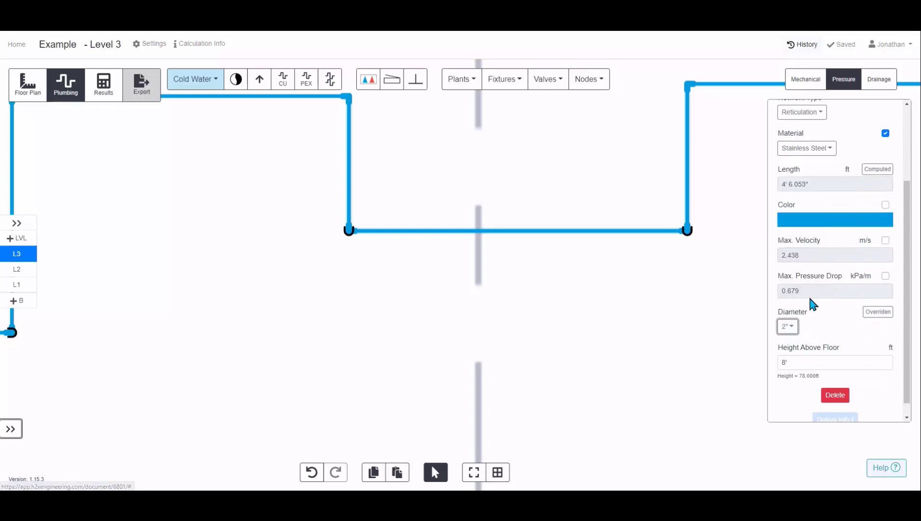
left_click(692, 324)
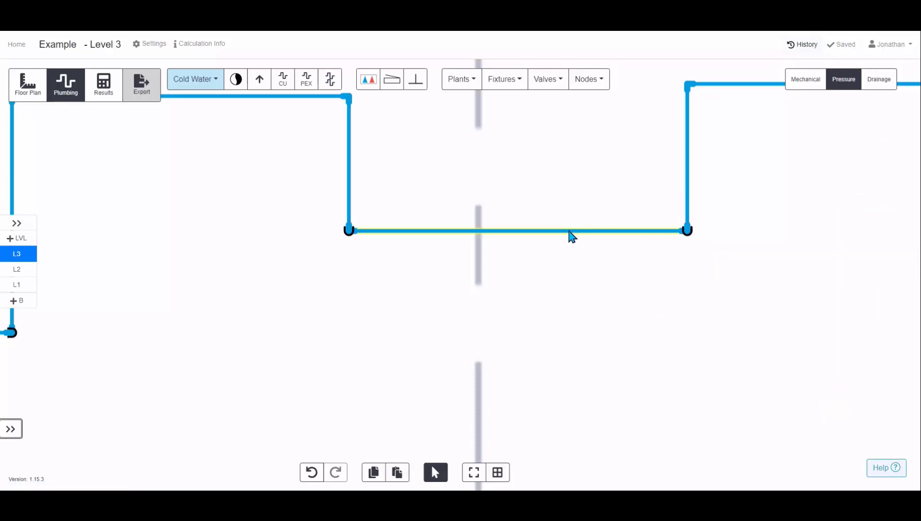
Draw a PEX pipe branching from the lower loop pipe, running down, right and back up toward the lowered segment
left_click(541, 231)
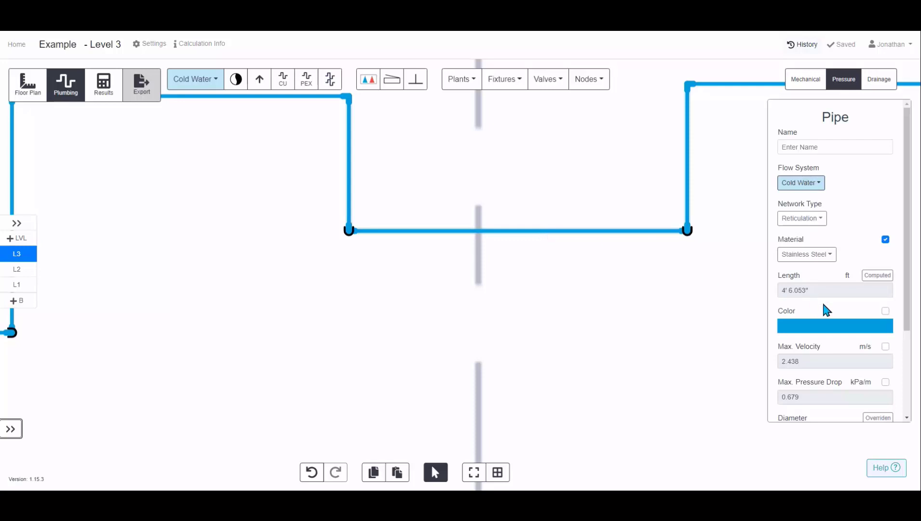
scroll(822, 309, "down", 2)
left_click(666, 338)
scroll(664, 330, "down", 5)
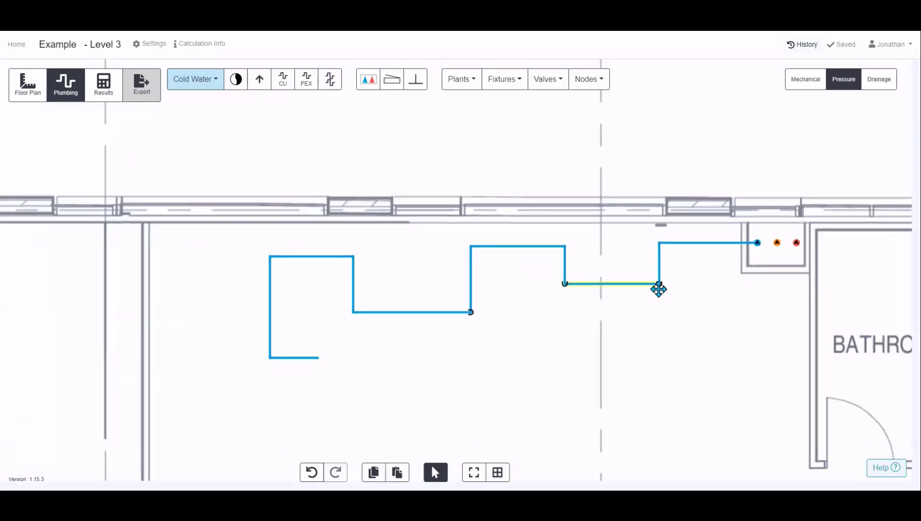
scroll(607, 240, "down", 1)
left_click_drag(627, 261, 545, 252)
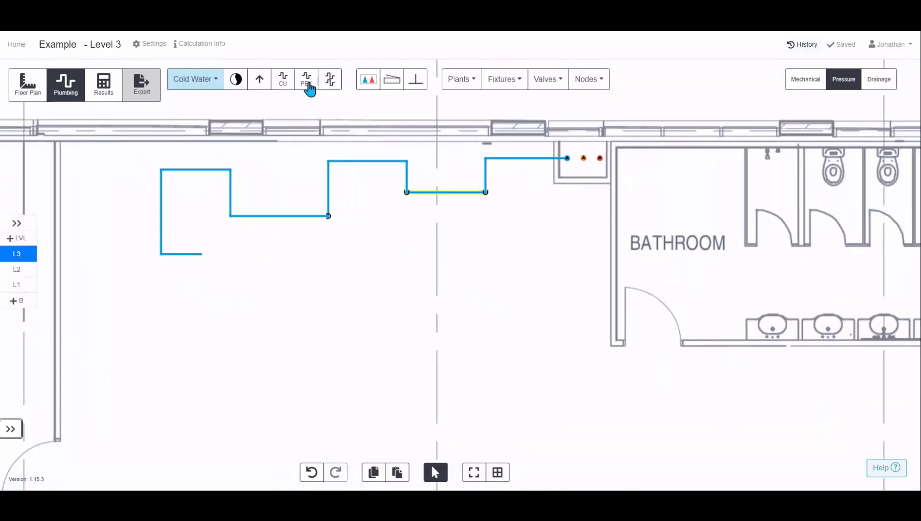
left_click(308, 87)
left_click(282, 216)
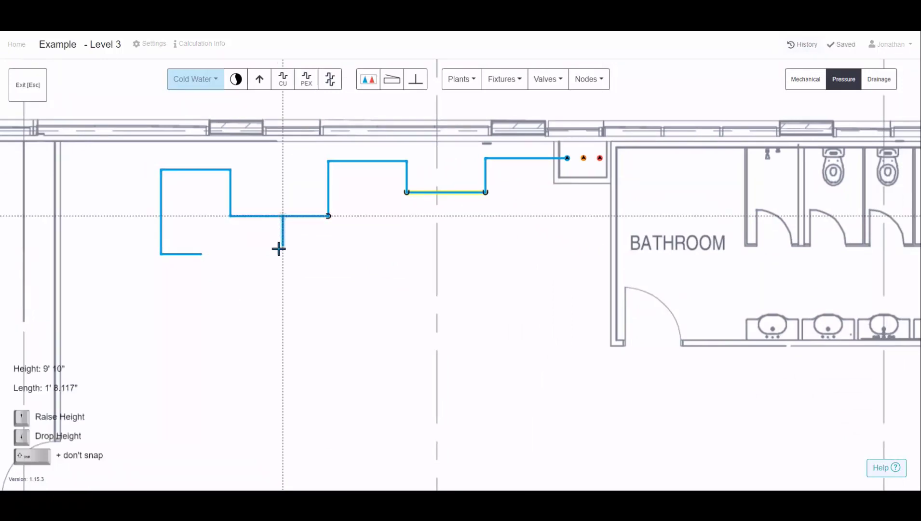
left_click(358, 256)
left_click(400, 215)
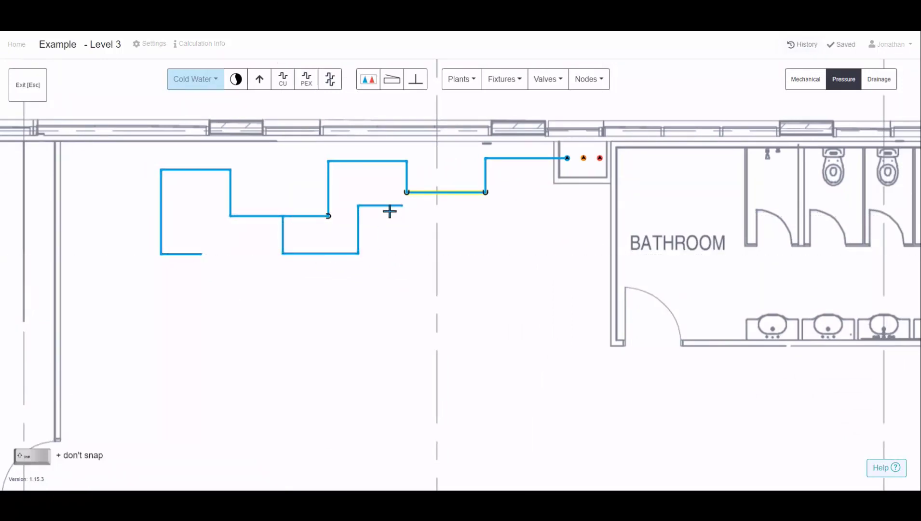
key("Escape")
Select the new PEX pipe and a neighbouring copper pipe to compare their network type and material
left_click(384, 207)
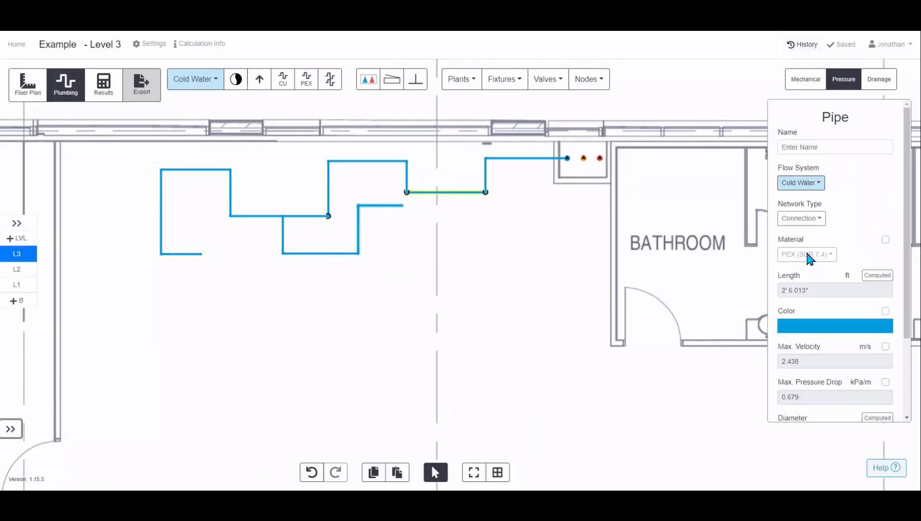
scroll(809, 259, "down", 1)
left_click(389, 163)
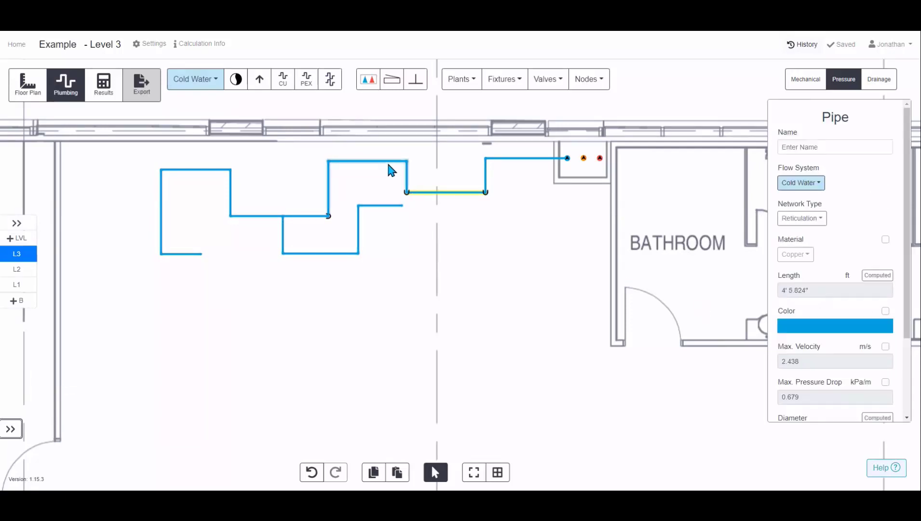
left_click(481, 307)
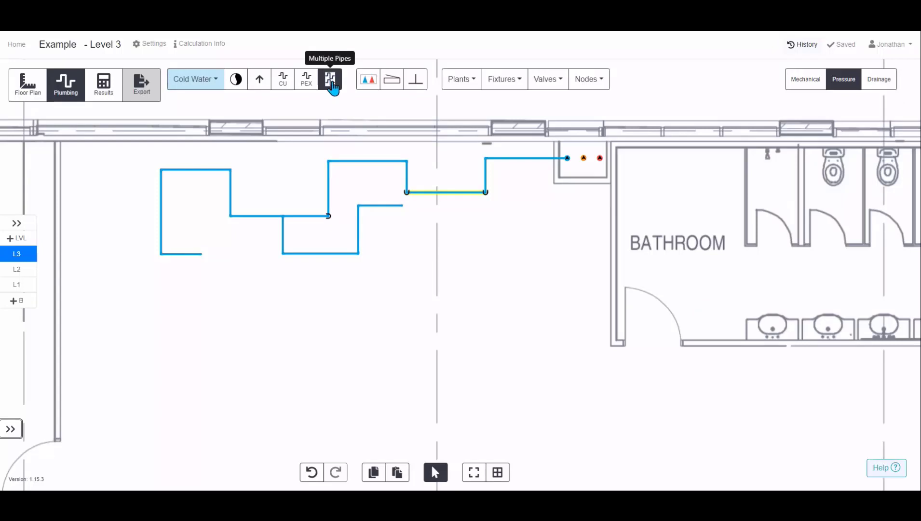
Start a multiple-pipe run from the three risers beside the bathroom and route it down past the bathroom
left_click(331, 82)
scroll(567, 158, "up", 3)
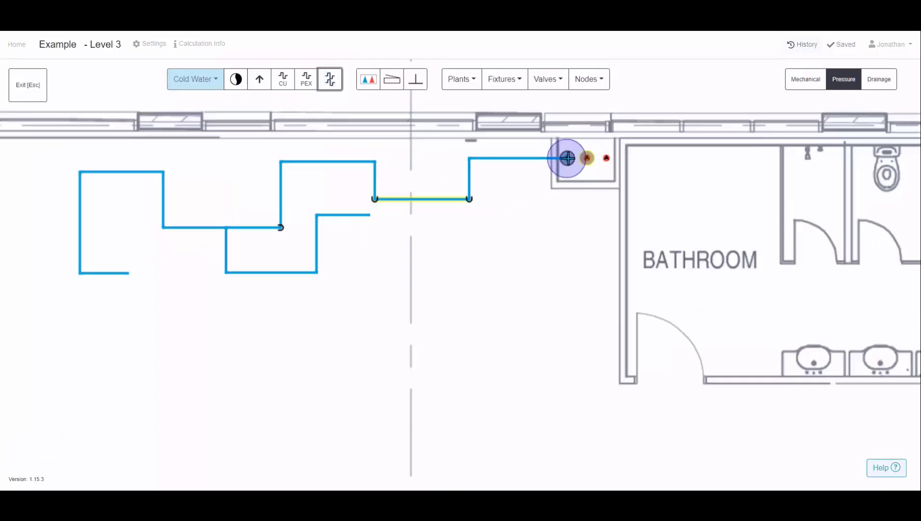
scroll(568, 157, "down", 1)
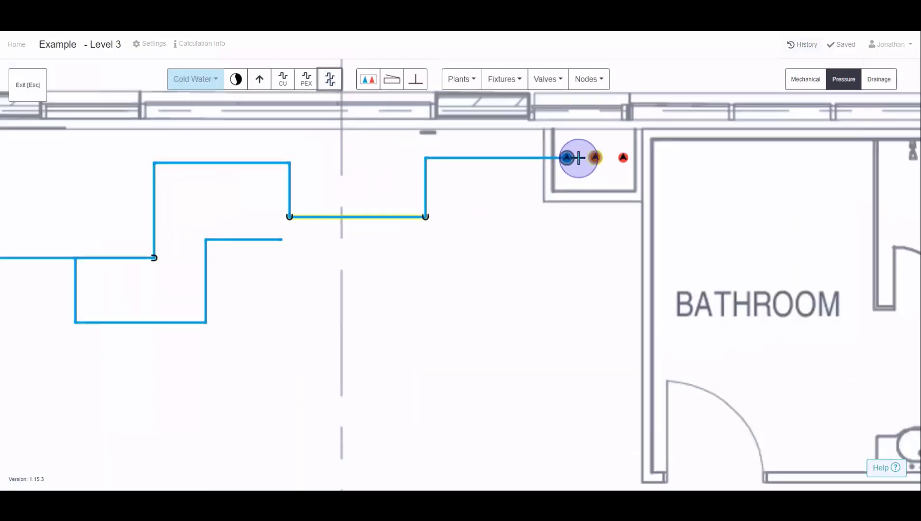
scroll(579, 158, "down", 1)
scroll(578, 158, "down", 1)
scroll(579, 158, "up", 1)
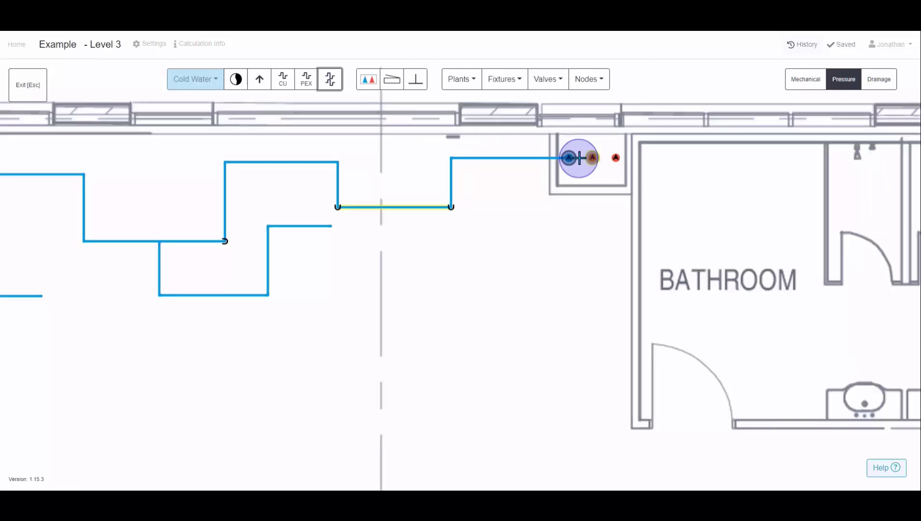
scroll(579, 158, "down", 2)
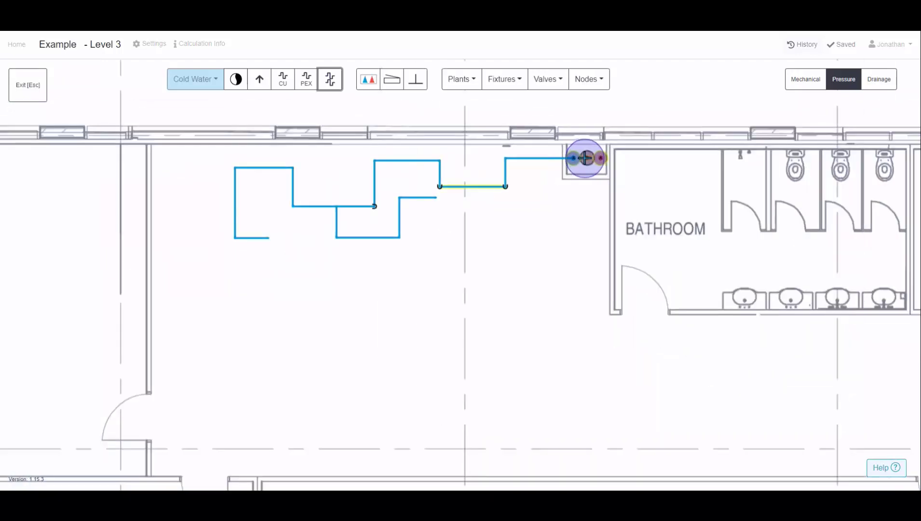
left_click(585, 157)
left_click_drag(588, 310, 446, 210)
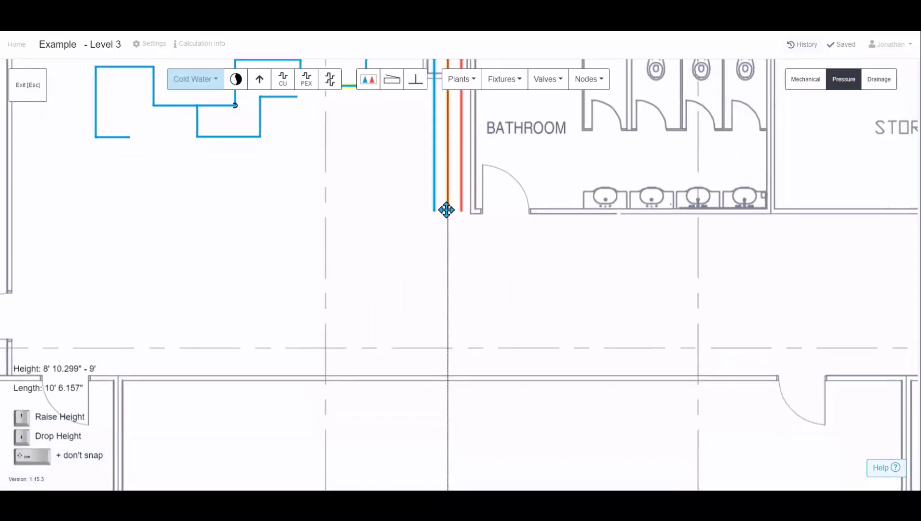
scroll(438, 228, "down", 1)
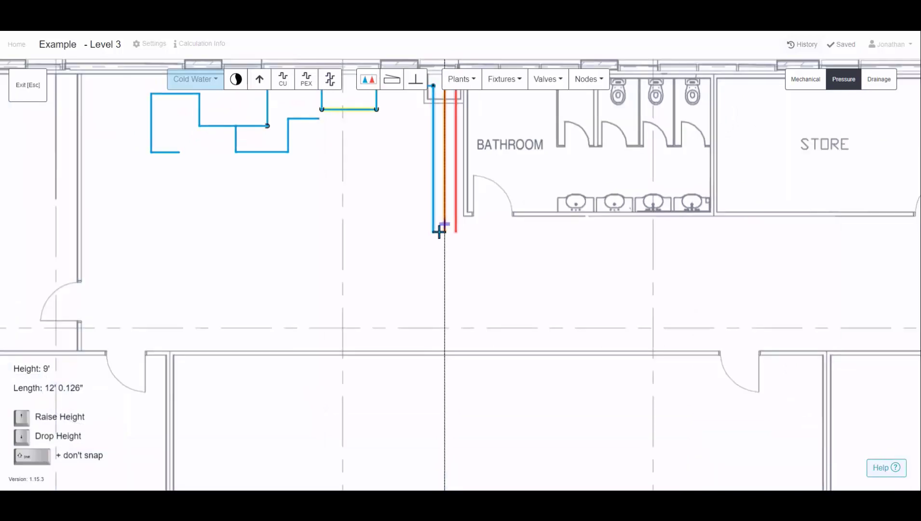
left_click(444, 262)
Continue the parallel pipes left along the corridor, drop their height, and end them running up before exiting
scroll(532, 258, "down", 2)
left_click_drag(719, 257, 457, 204)
scroll(457, 204, "down", 1)
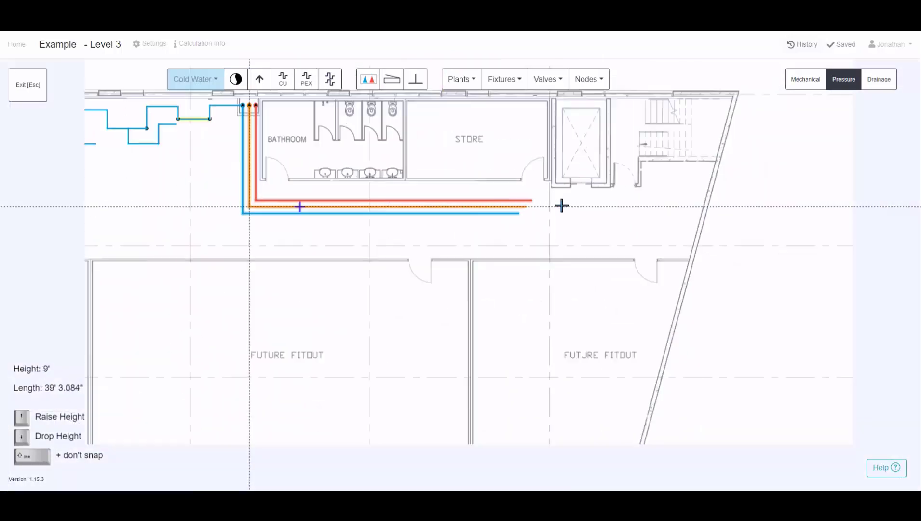
left_click(660, 208)
left_click(659, 240)
left_click_drag(328, 224, 646, 228)
left_click(397, 231)
scroll(402, 198, "up", 3)
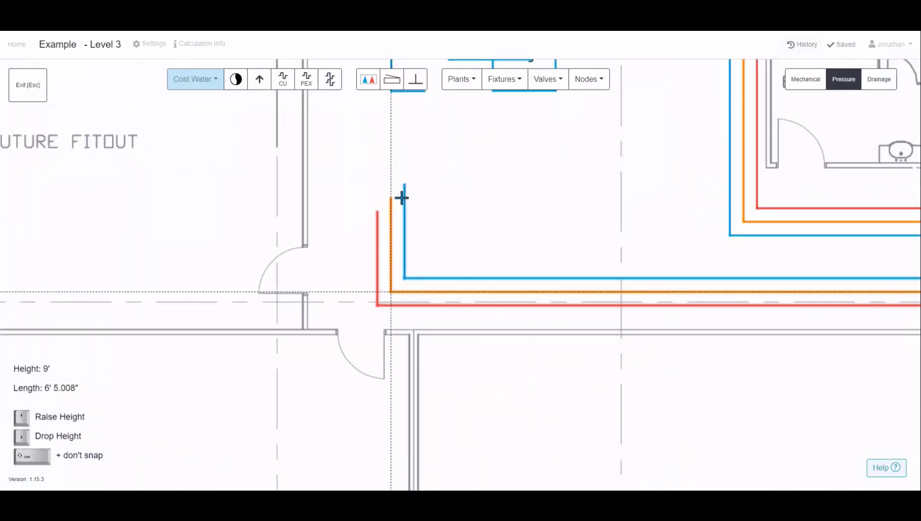
key("Down")
left_click(397, 197)
key("Escape")
key("Escape")
Place a Cold Water Duty/Standby Pump above the ends of the parallel pipes
scroll(499, 208, "down", 3)
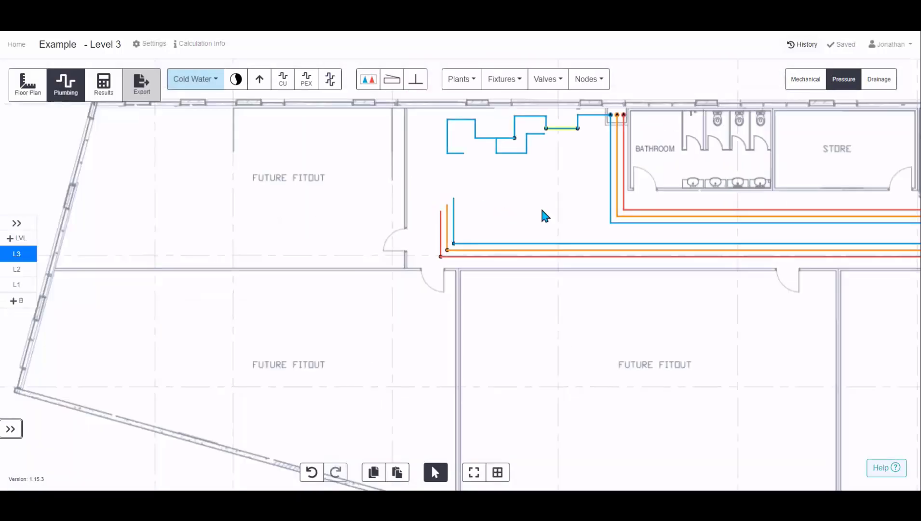
left_click_drag(541, 208, 382, 209)
left_click_drag(590, 244, 586, 263)
left_click_drag(281, 241, 274, 239)
left_click(265, 187)
scroll(388, 243, "up", 2)
scroll(369, 236, "up", 2)
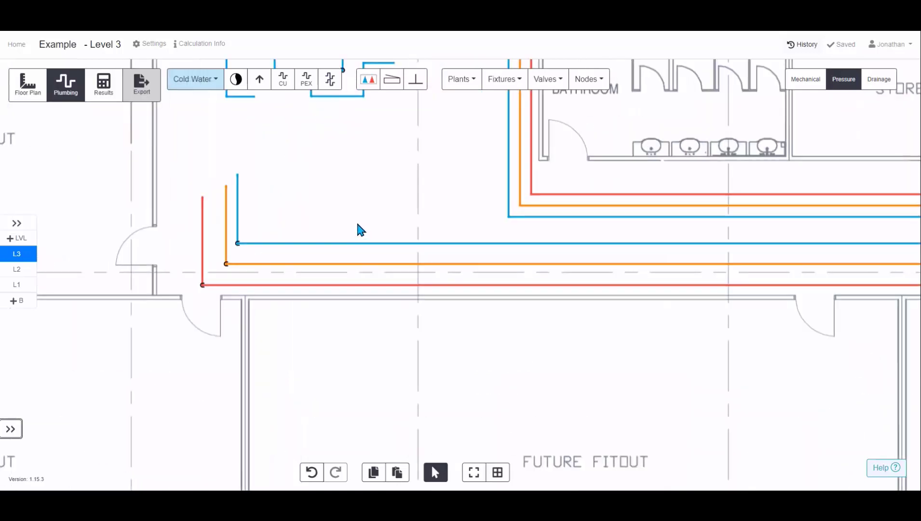
left_click_drag(350, 199, 387, 257)
left_click(462, 79)
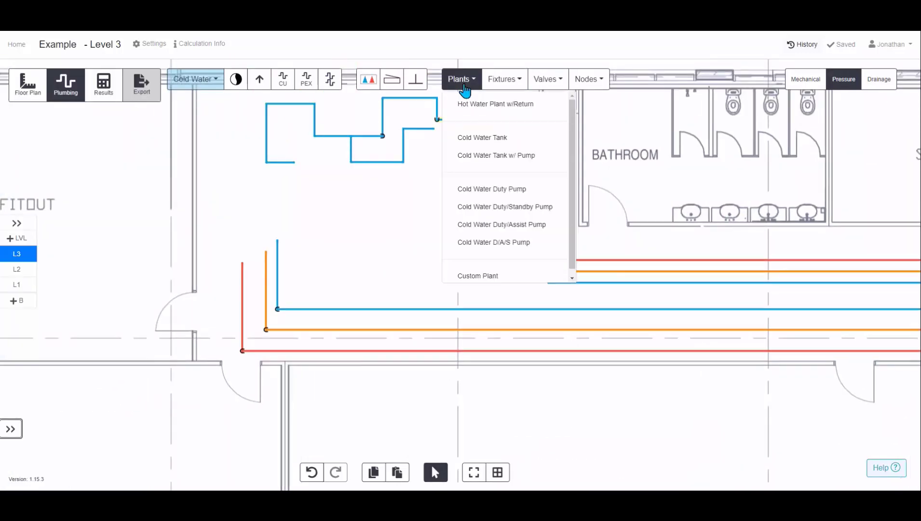
left_click(520, 206)
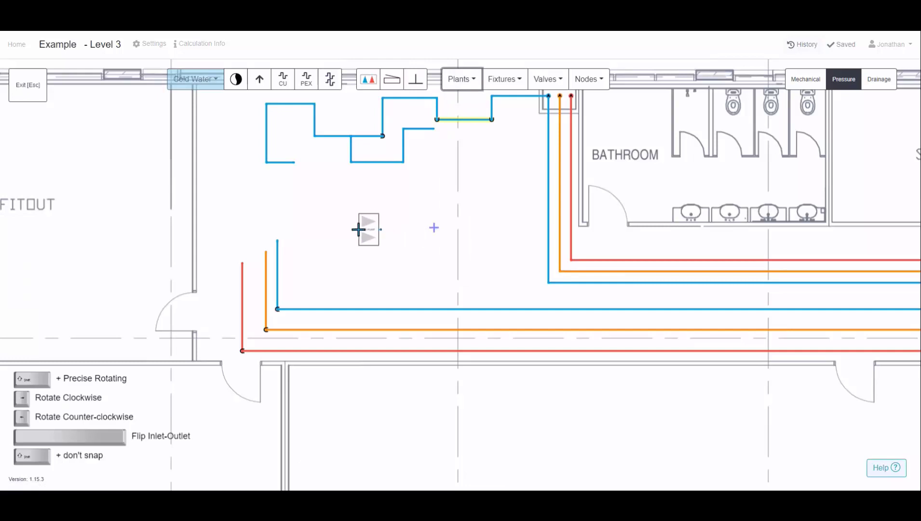
left_click(328, 217)
Extend the cold water pipe up toward the pump inlet with a copper pipe, then delete the added segment
scroll(277, 235, "up", 1)
scroll(277, 235, "up", 2)
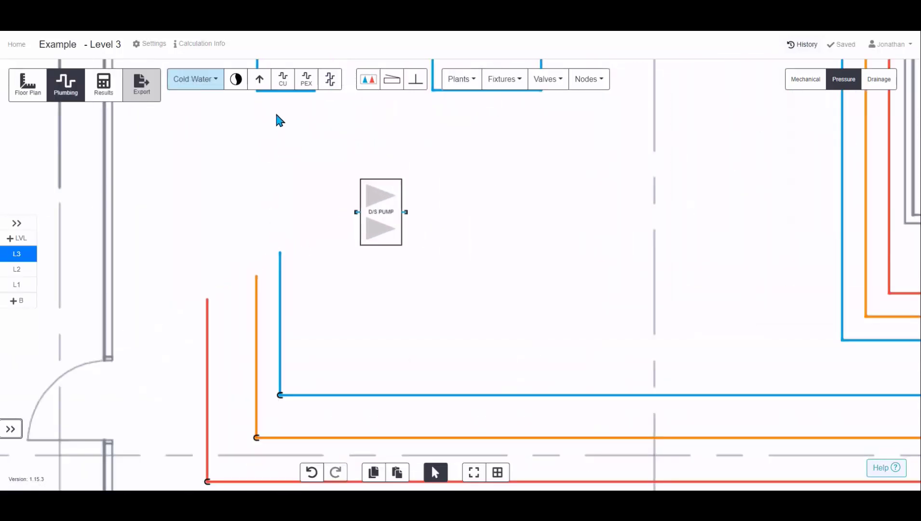
left_click(283, 78)
left_click(278, 252)
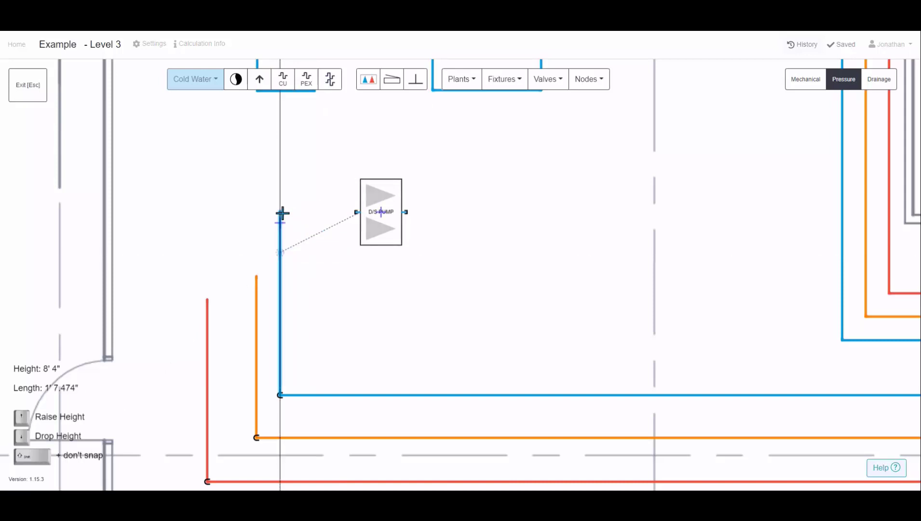
scroll(280, 213, "up", 3)
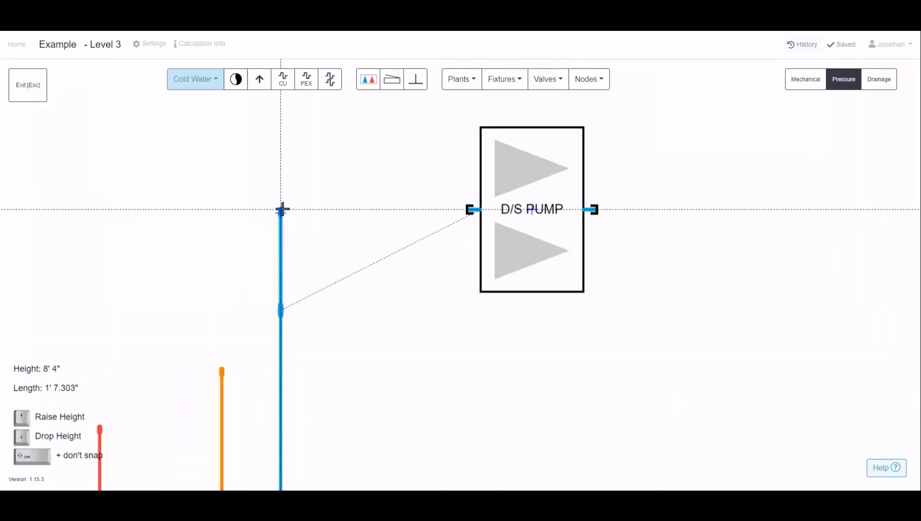
left_click(282, 210)
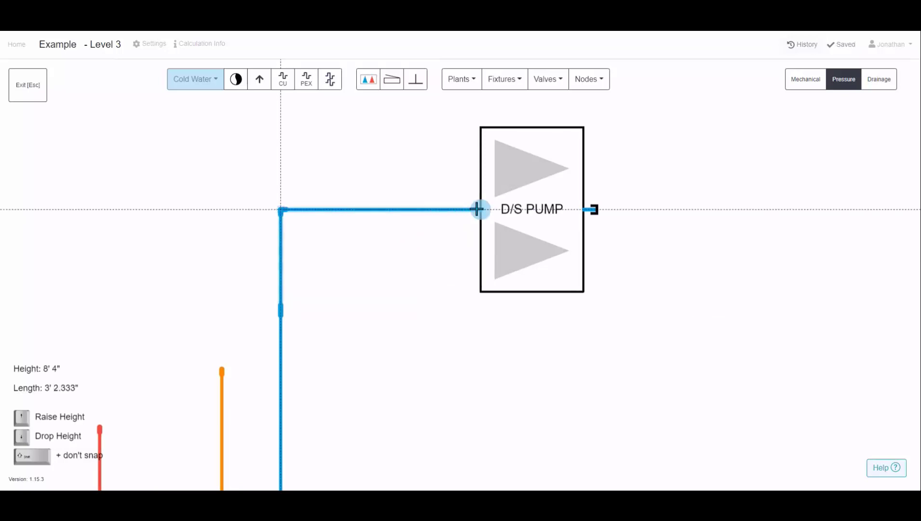
key("Escape")
scroll(283, 241, "down", 2)
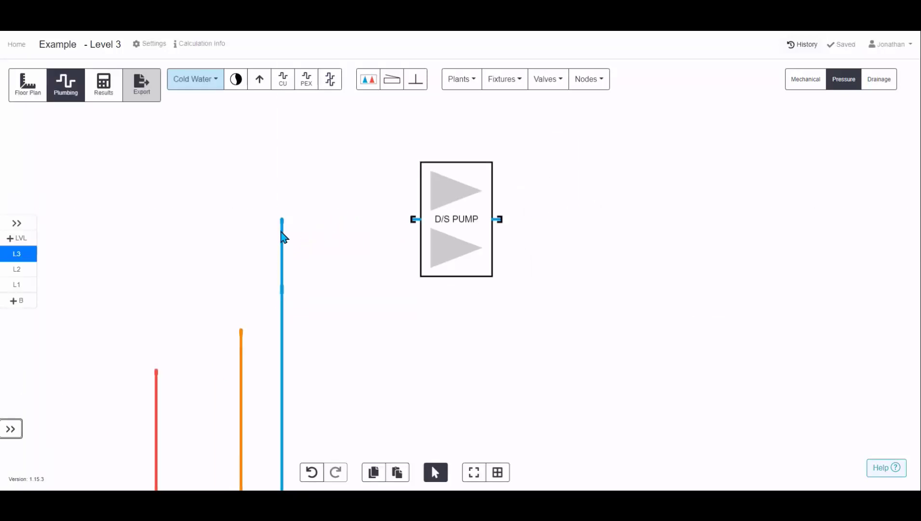
left_click(282, 238)
key("Delete")
mouse_move(282, 291)
left_mouse_down()
mouse_move(281, 264)
mouse_move(325, 311)
left_mouse_up()
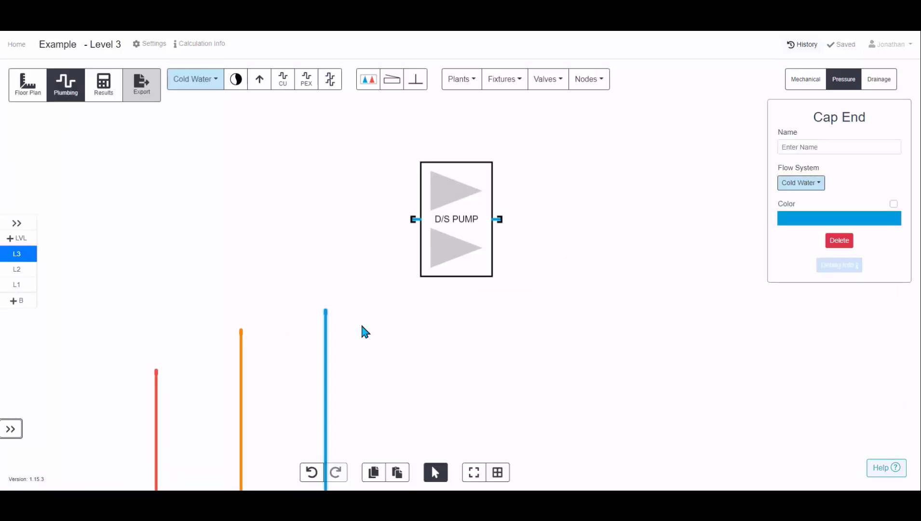
Extend the cold water pipe straight up past the pump and connect the pump inlet to it with a horizontal pipe
left_click(360, 322)
key("p")
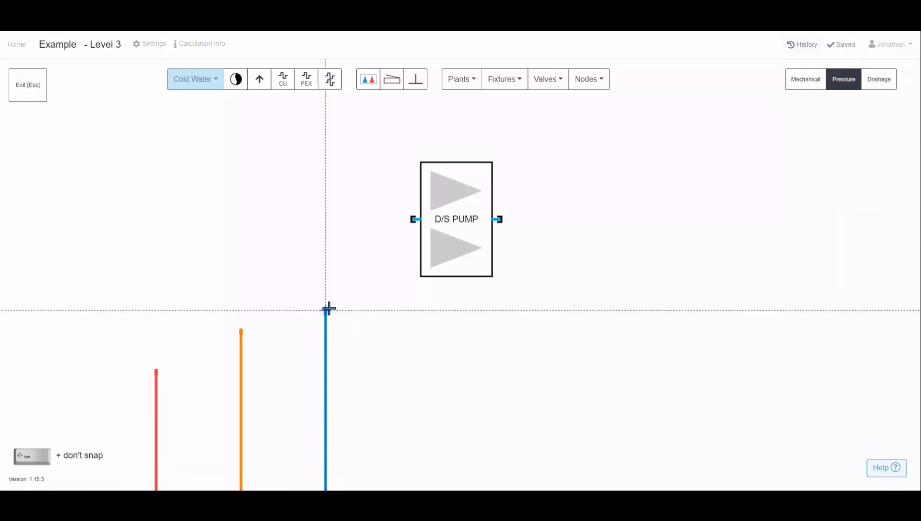
left_click(327, 310)
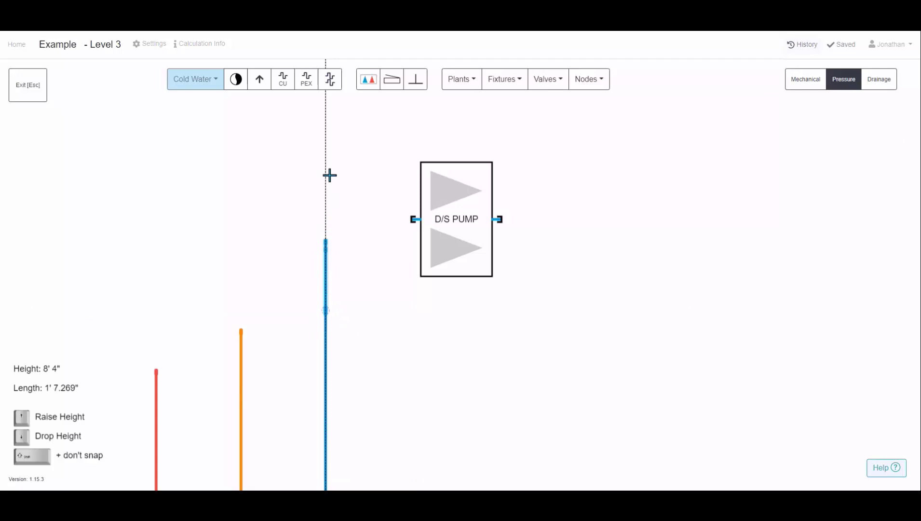
left_click(337, 152)
key("Escape")
left_click(448, 218)
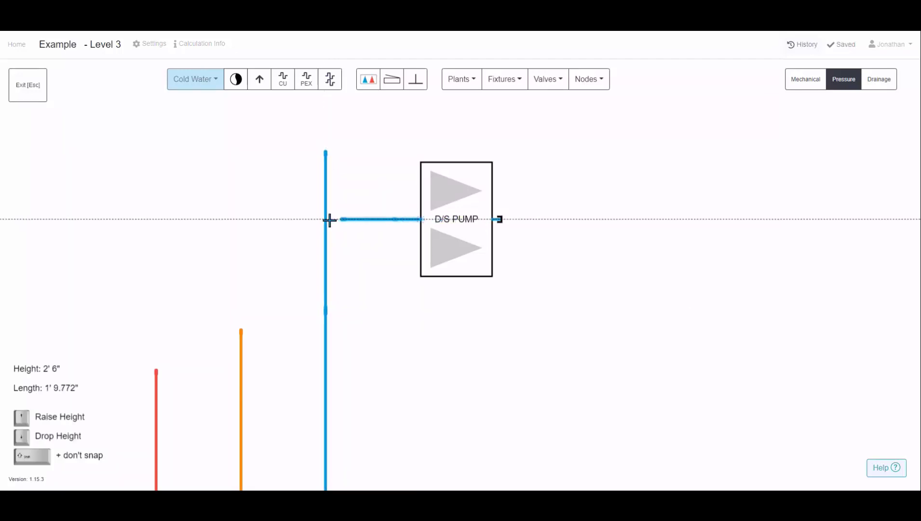
left_click(330, 220)
key("Escape")
key("Escape")
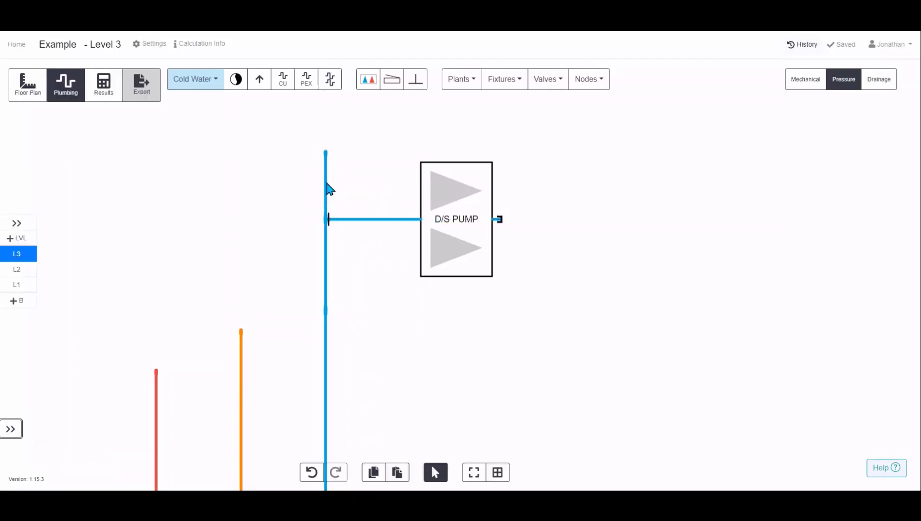
Delete the pipe stub above the junction with the pump connection
left_click(327, 184)
key("Delete")
scroll(376, 255, "down", 3)
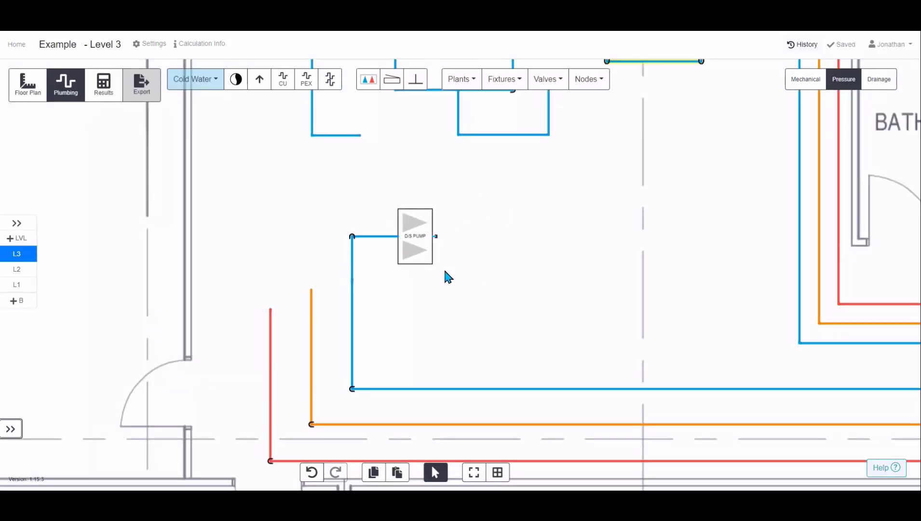
Place a WC fixture to the right of the pump, above the cold water pipe
left_click(496, 83)
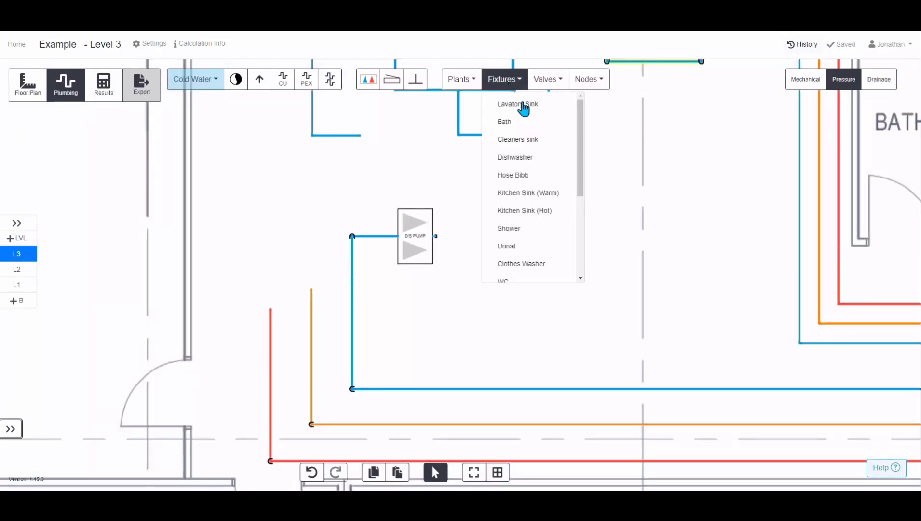
left_click(521, 284)
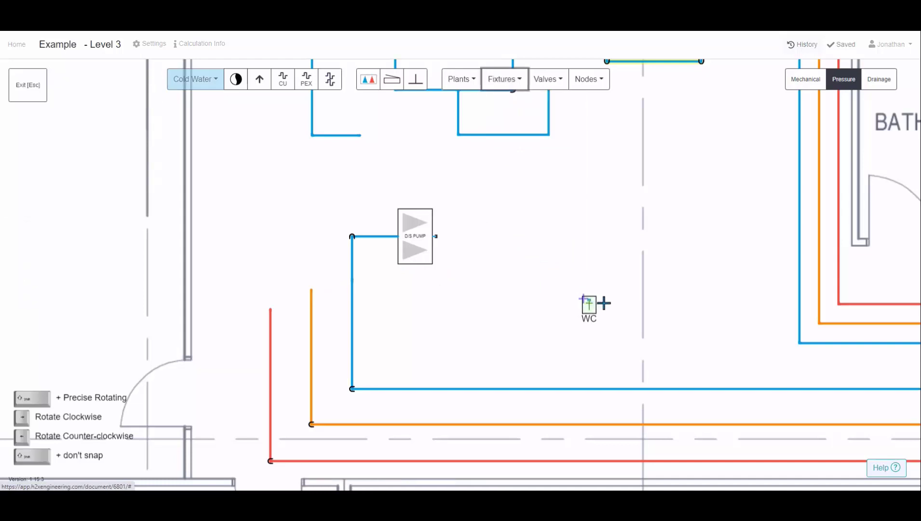
left_click(607, 312)
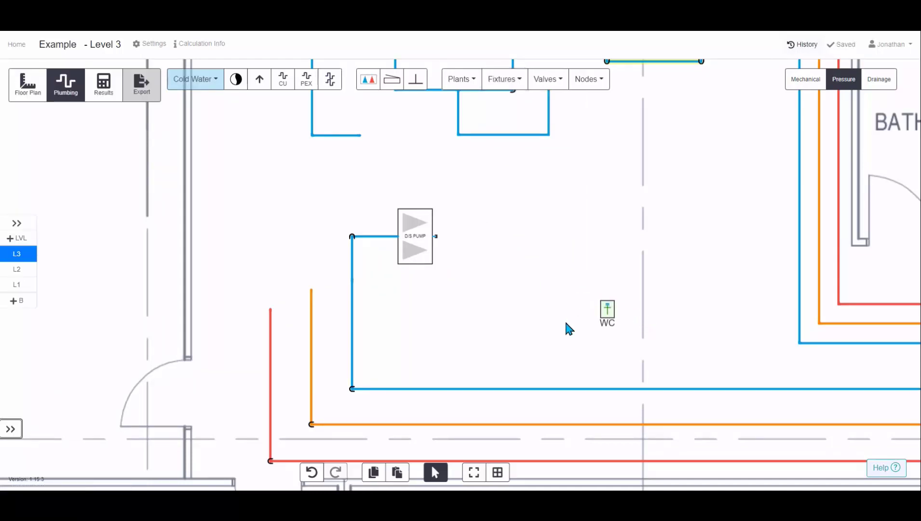
Run a cold water pipe from the lower pipe up and across to the WC inlet, then delete the leftover stub past the WC
left_click(561, 388)
scroll(570, 309, "up", 4)
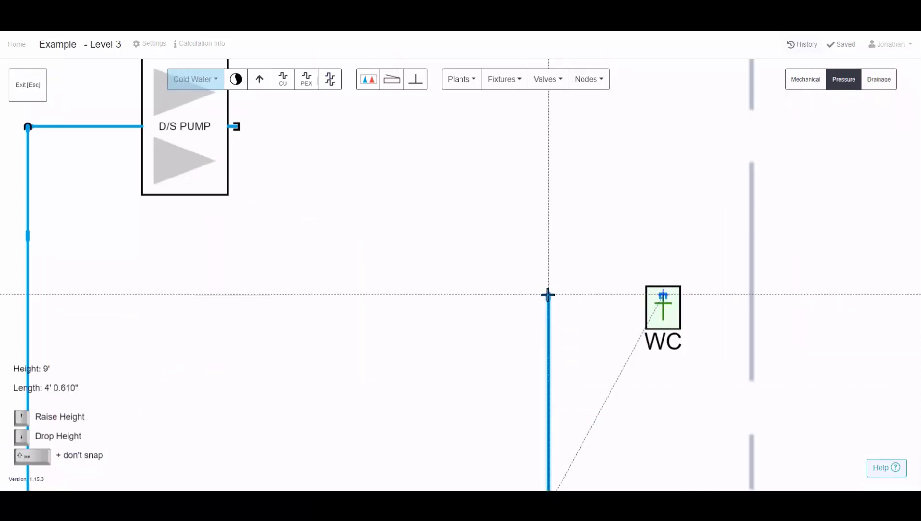
left_click(547, 265)
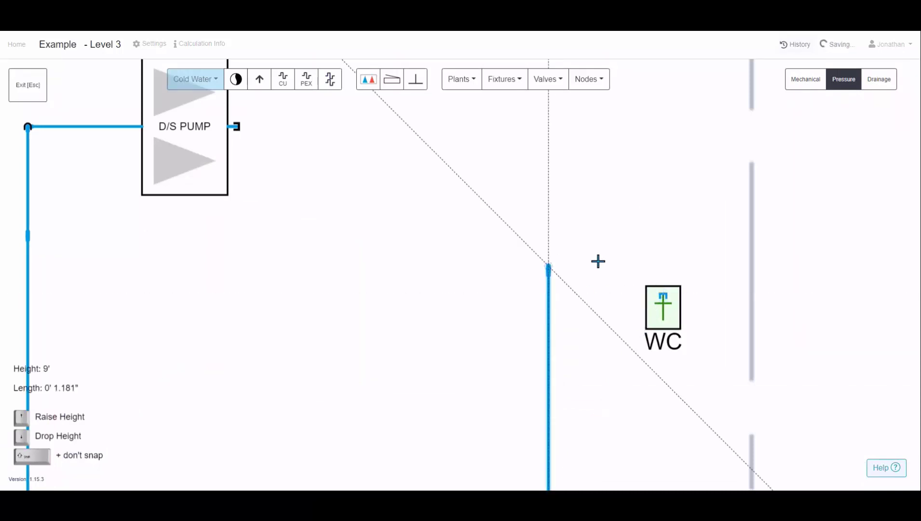
left_click(742, 257)
left_click(664, 265)
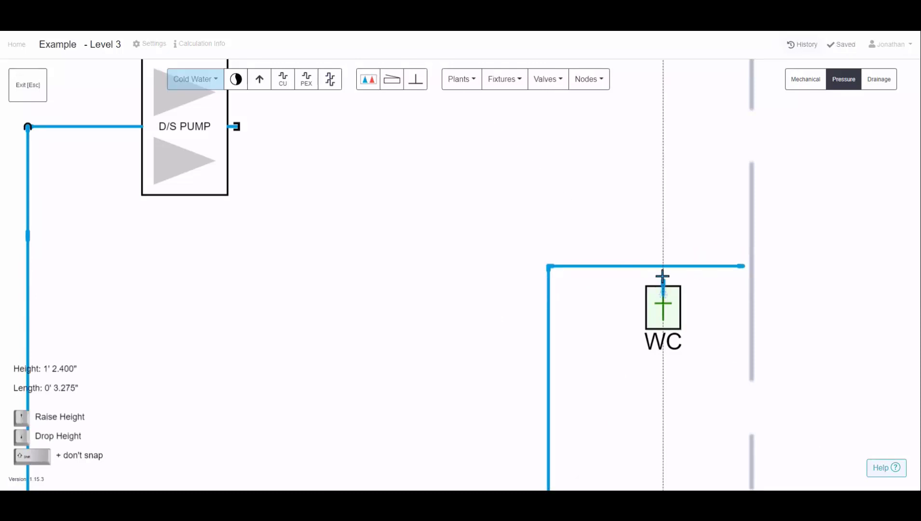
left_click(663, 271)
key("Escape")
left_click(702, 267)
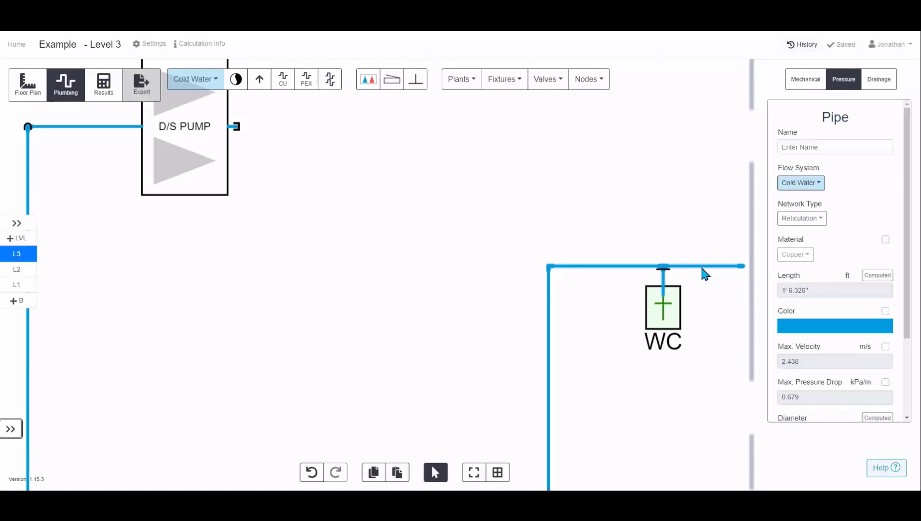
key("Delete")
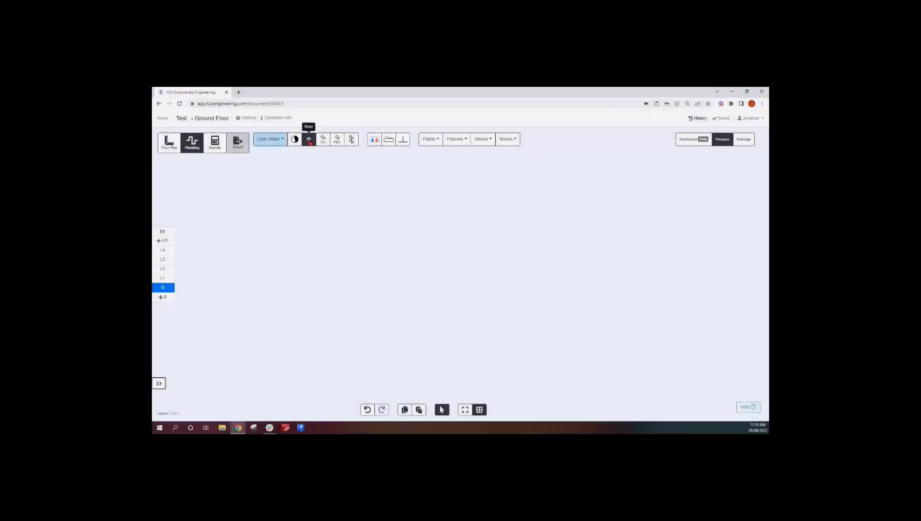
Place a cold water riser on the ground floor and select it
left_click(309, 139)
left_click(361, 247)
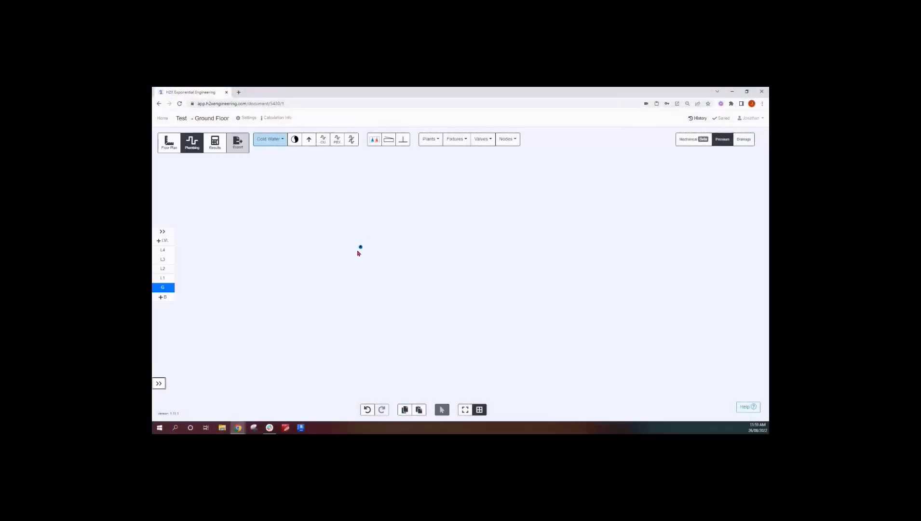
left_click_drag(346, 261, 462, 268)
left_click(487, 256)
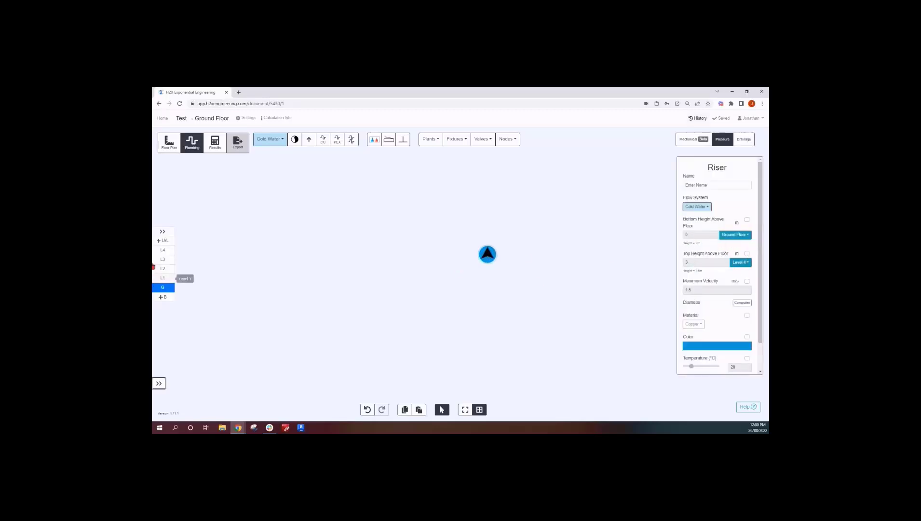
Switch to Level 2 and set the riser's top height to 2.7 m above Level 2
left_click(163, 232)
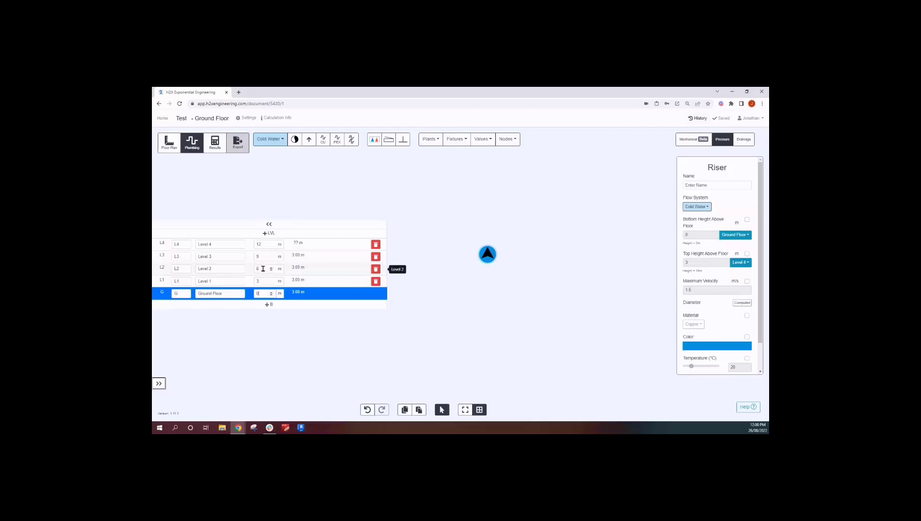
left_click(161, 271)
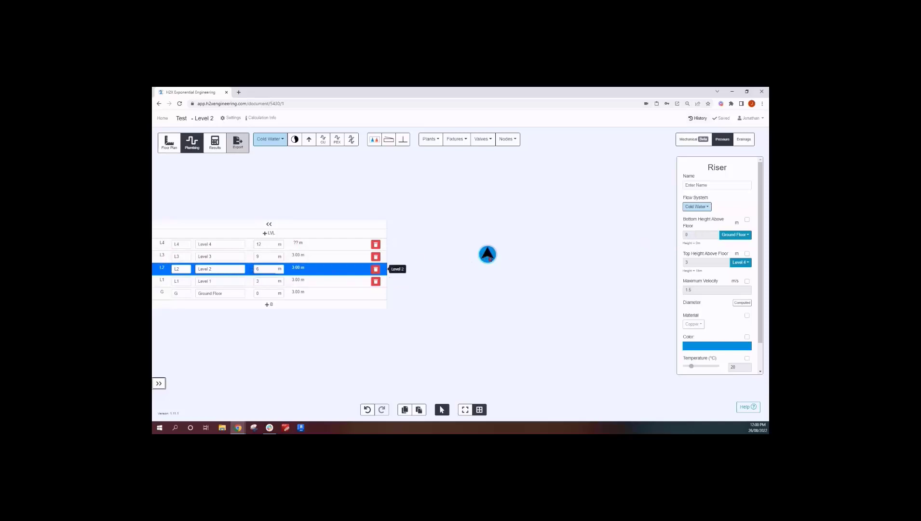
left_click(747, 254)
left_click(740, 262)
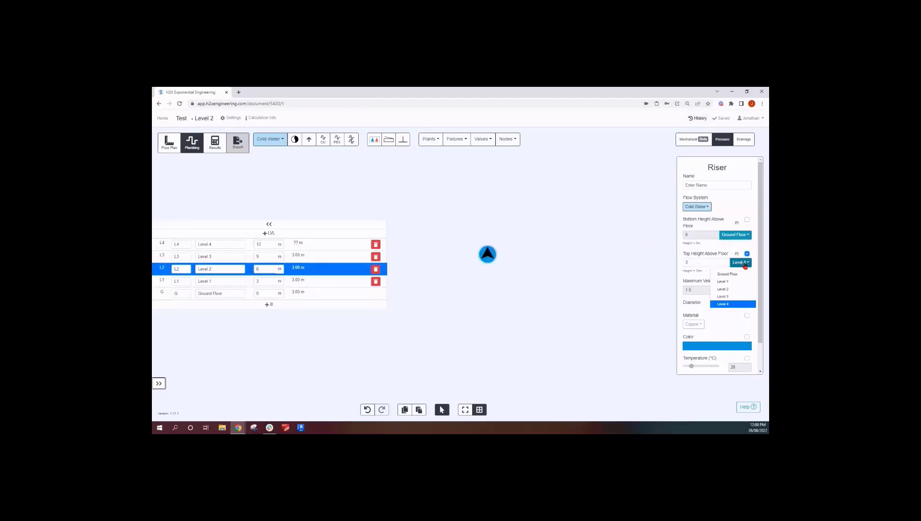
left_click(724, 289)
double_click(685, 263)
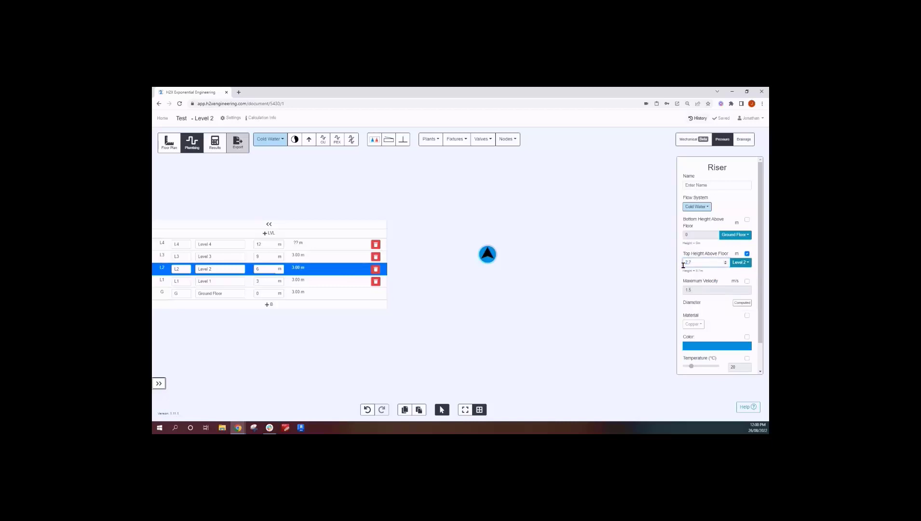
left_click(572, 274)
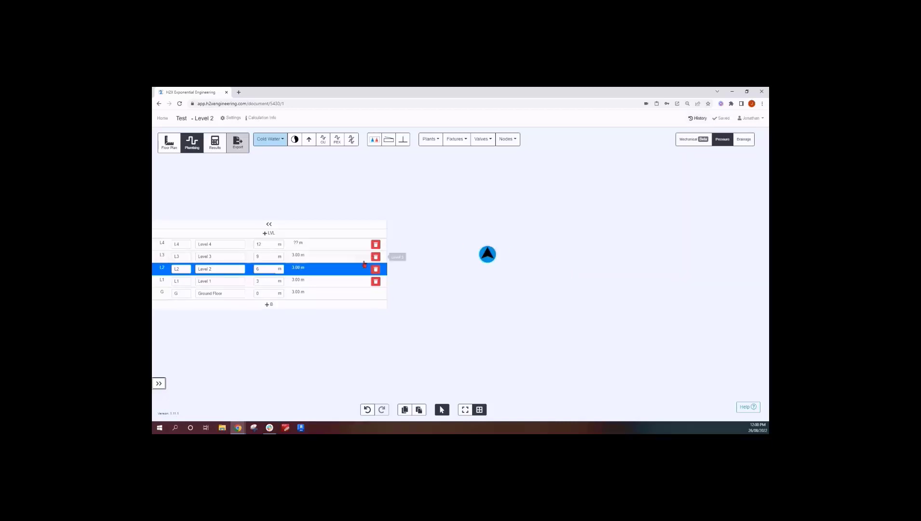
Switch through each level to check on which floors the riser appears
left_click(332, 282)
left_click(330, 288)
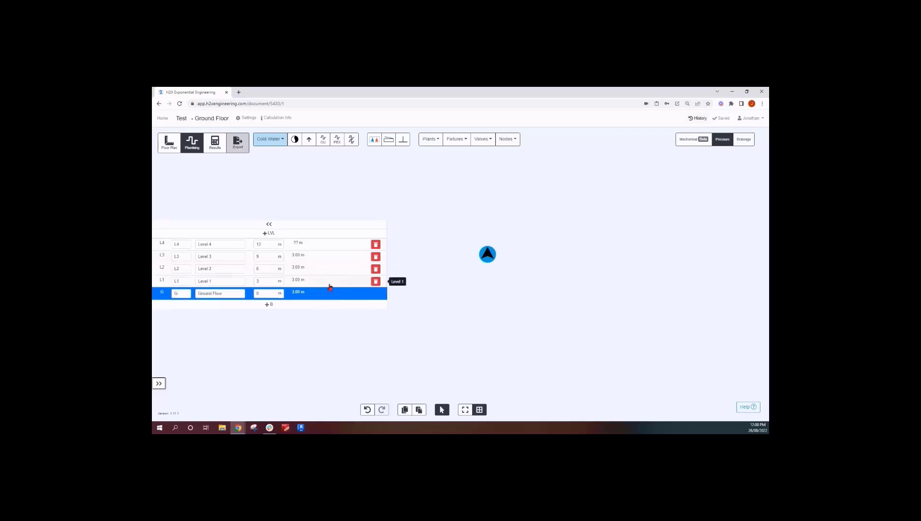
left_click(330, 281)
left_click(332, 269)
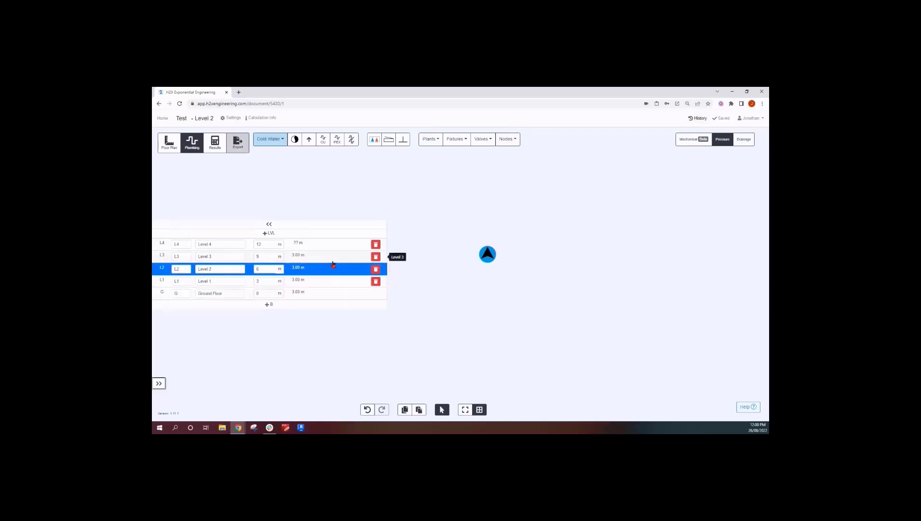
left_click(333, 257)
left_click(334, 246)
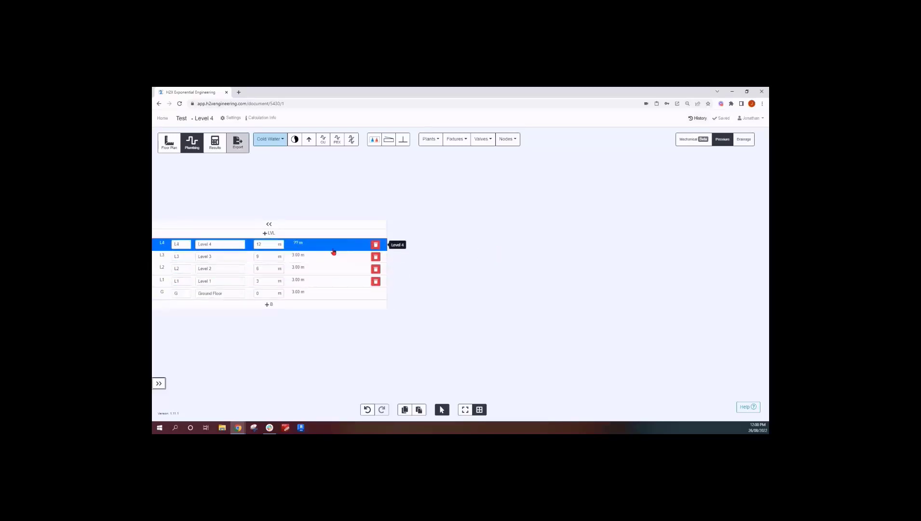
left_click(314, 258)
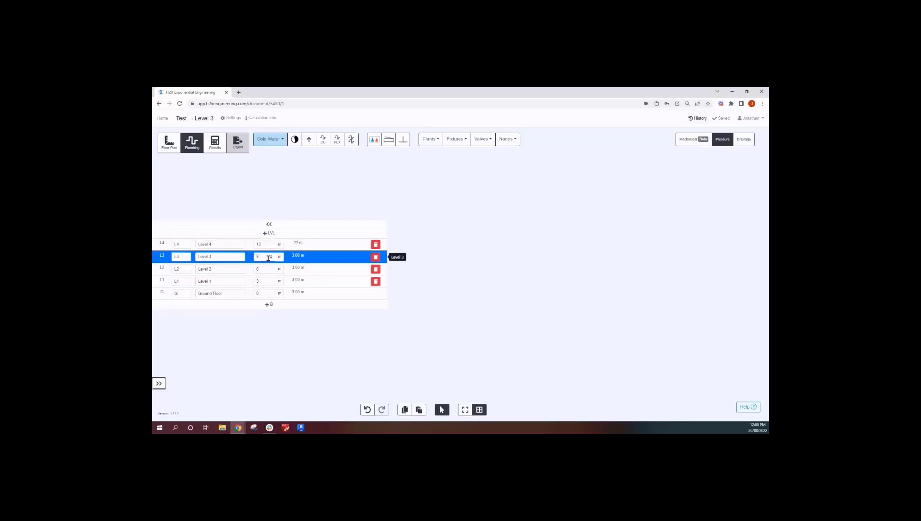
left_click(312, 268)
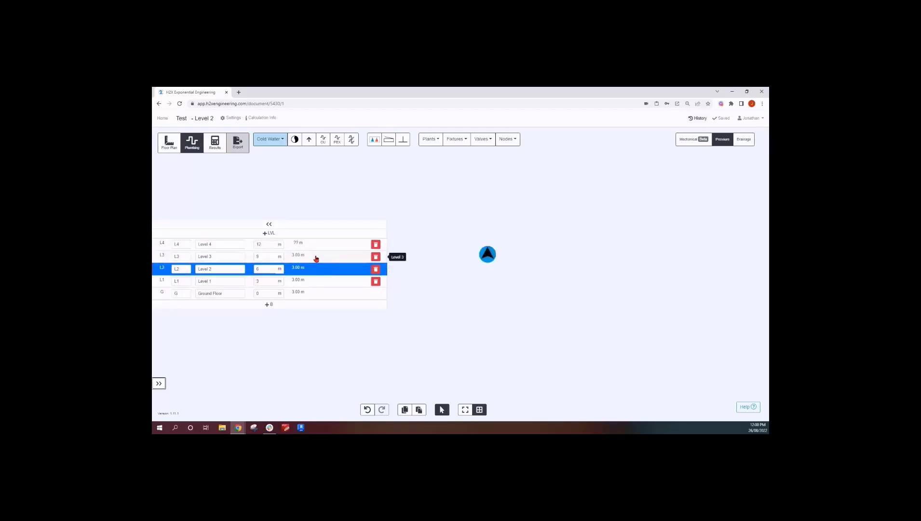
left_click(316, 259)
left_click(319, 248)
left_click(321, 262)
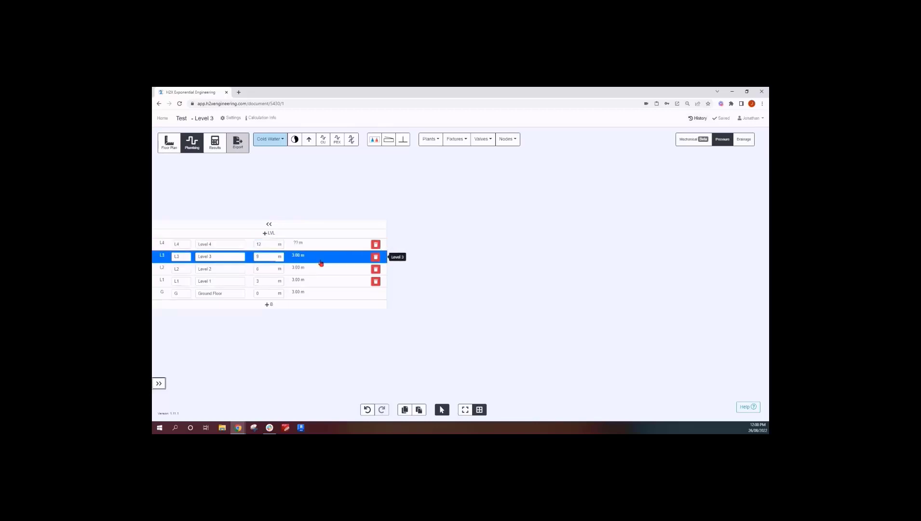
left_click(321, 269)
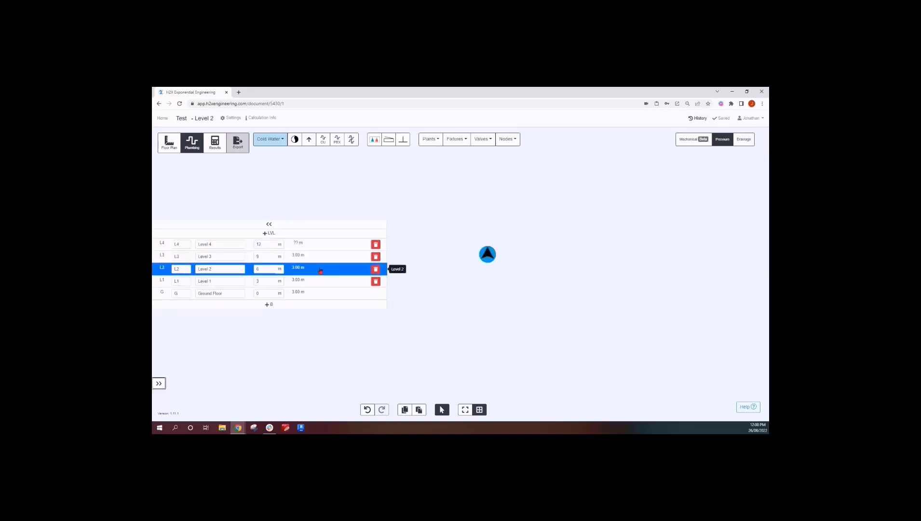
Place a second riser beside the first on Level 2 and set its bottom height to 2.7 m above Level 2
left_click(308, 139)
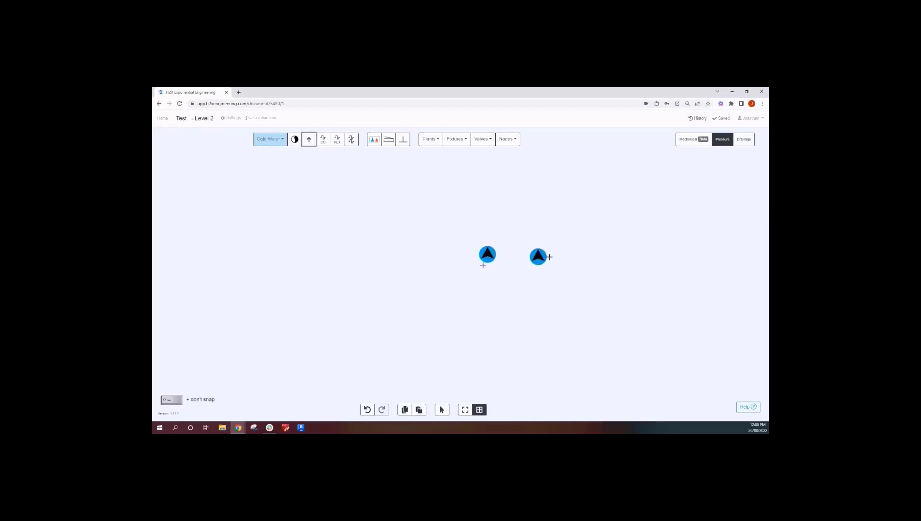
left_click(484, 265)
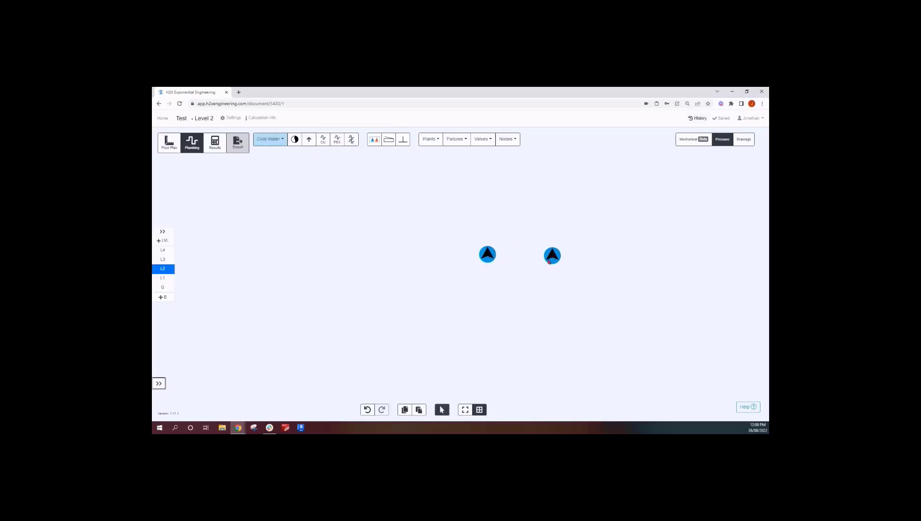
left_click(550, 261)
left_click(747, 221)
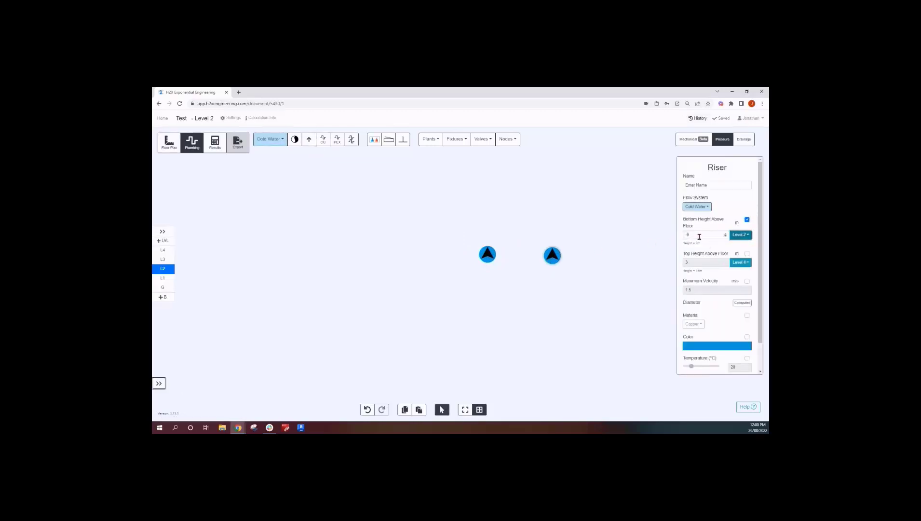
left_click_drag(696, 235, 683, 236)
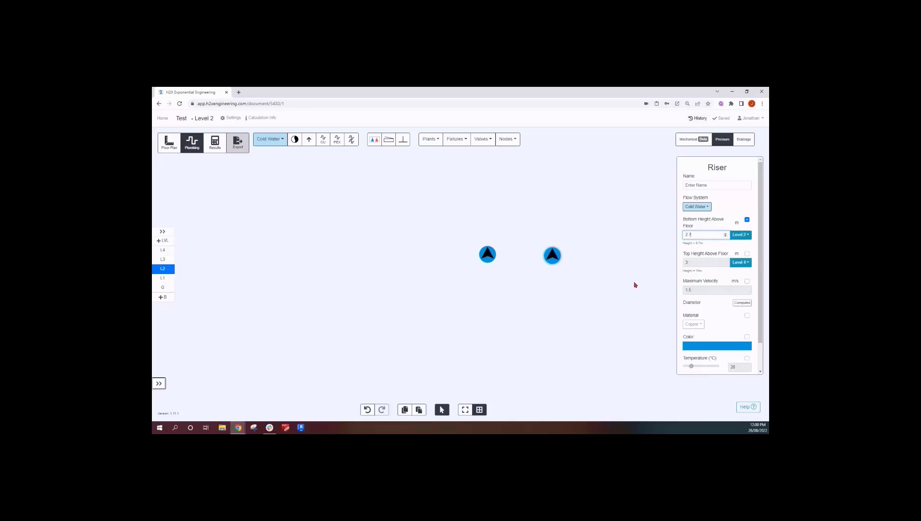
left_click(530, 299)
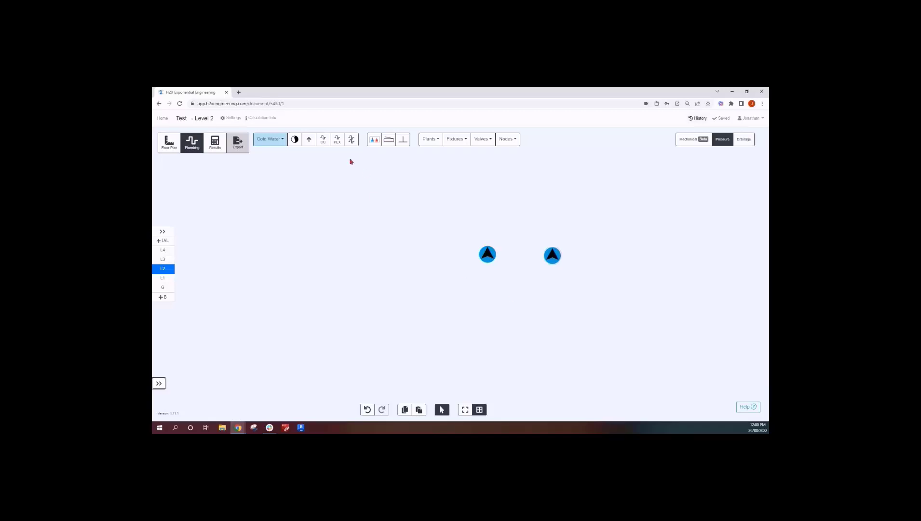
Connect the two risers with a reticulation pipe running up and across at 2.7 m height, and check its properties
left_click(323, 140)
left_click(486, 278)
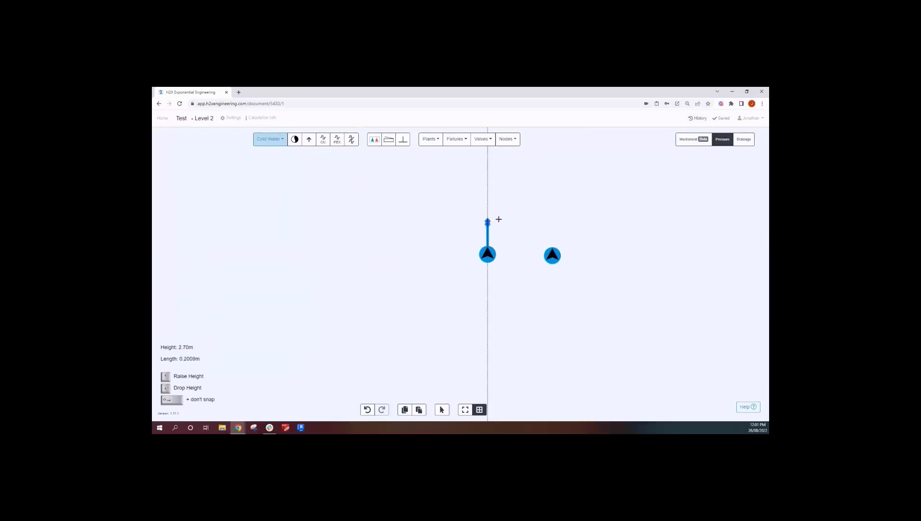
left_click(498, 219)
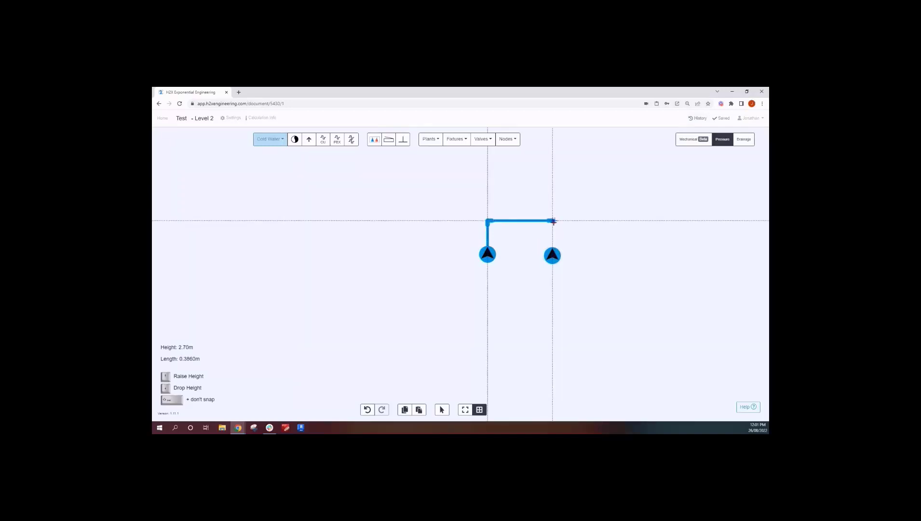
left_click(553, 221)
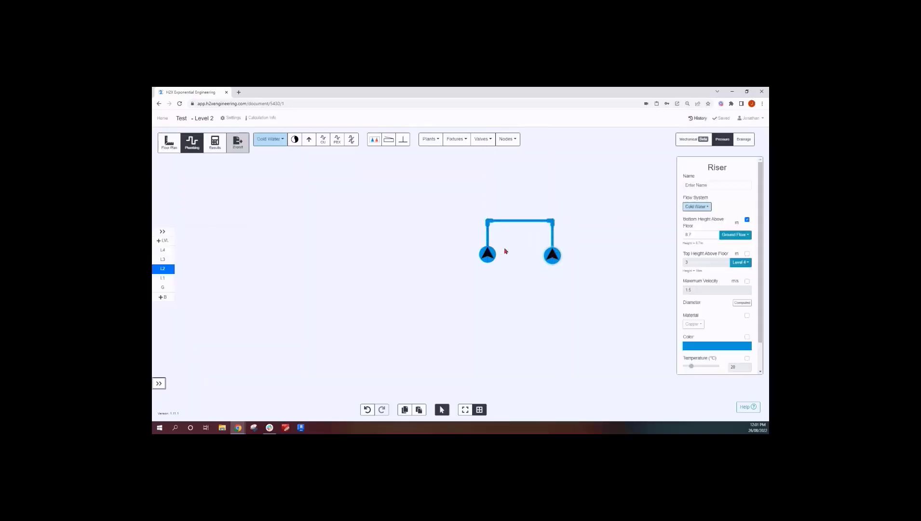
left_click(488, 240)
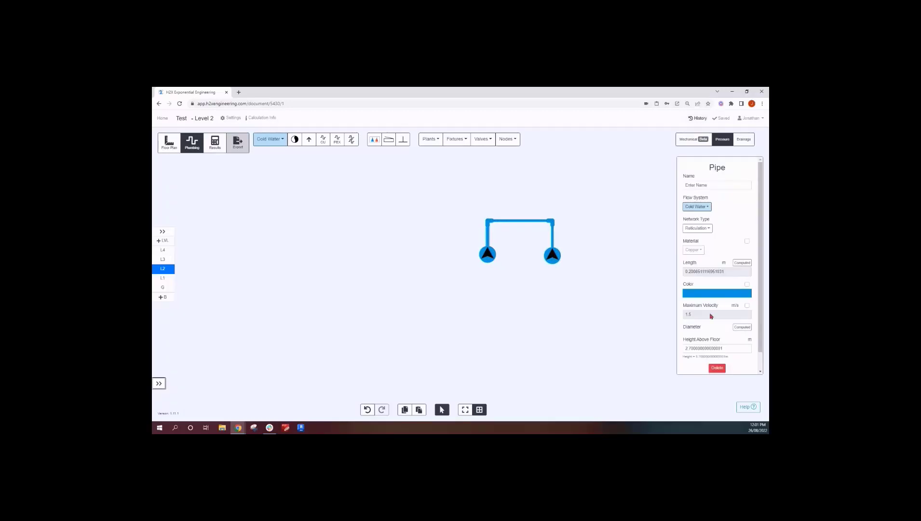
left_click(514, 265)
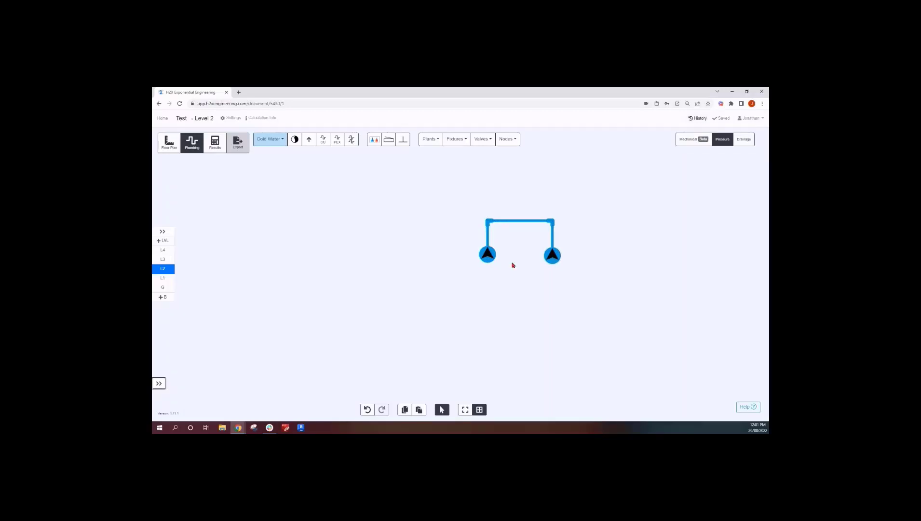
Switch between levels to view which risers and pipes appear on each floor
left_click(163, 278)
left_click(167, 268)
left_click(167, 259)
left_click(167, 251)
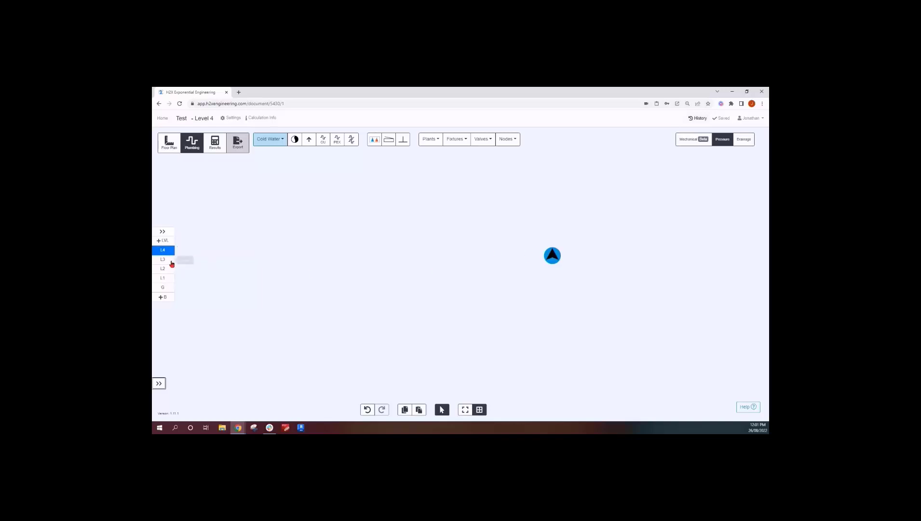
left_click(171, 261)
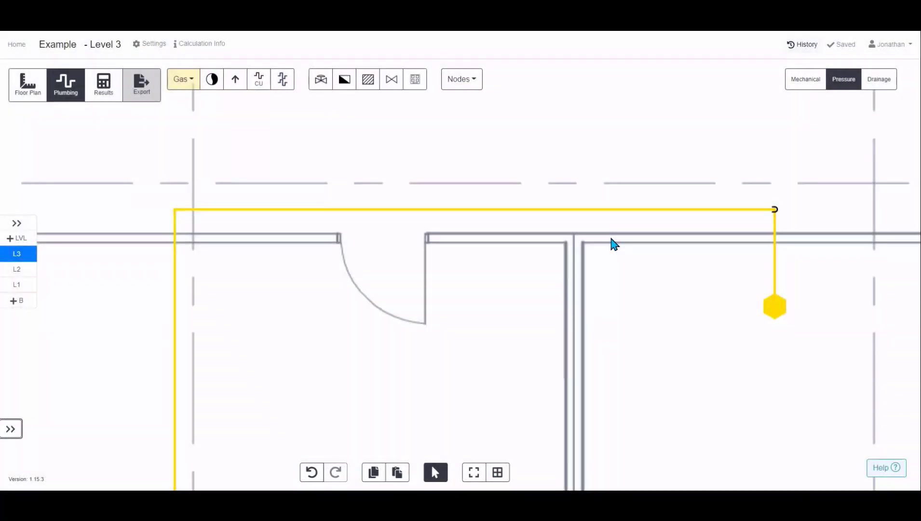
Place a gas appliance in the room left of the hexagonal source and select it
left_click(415, 85)
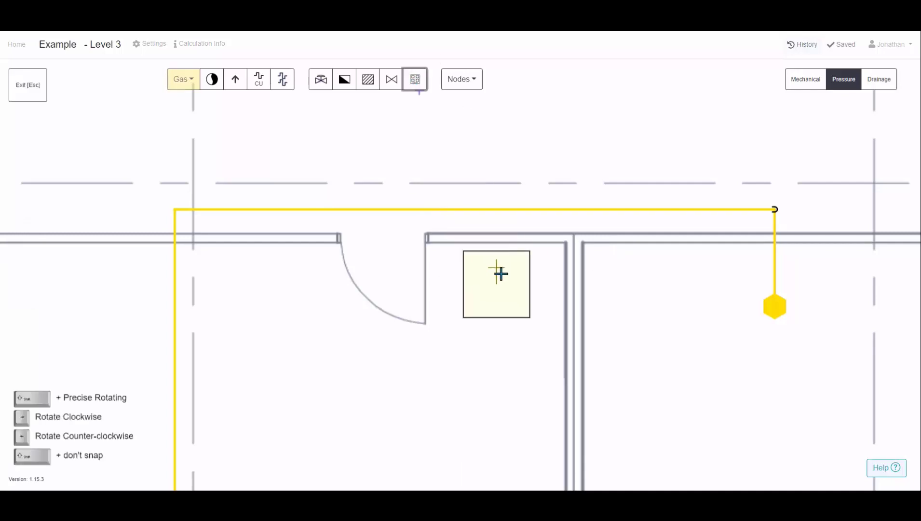
left_click(509, 268)
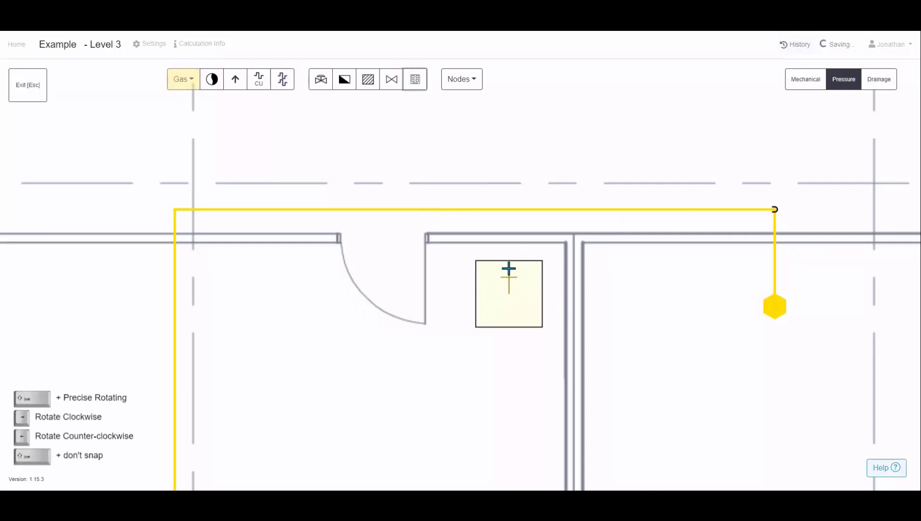
left_click(521, 314)
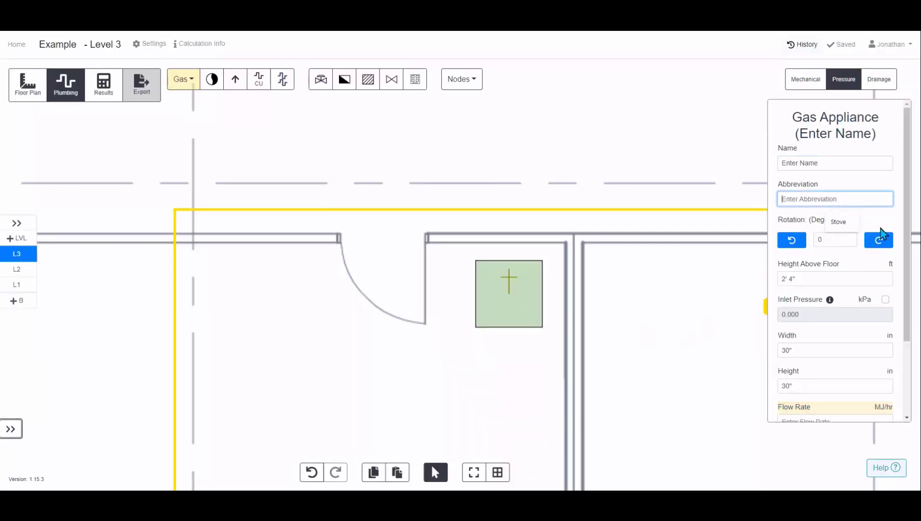
Set the gas appliance's flow rate to 1000 MJ/hr and its diversity to 80%
scroll(842, 226, "down", 1)
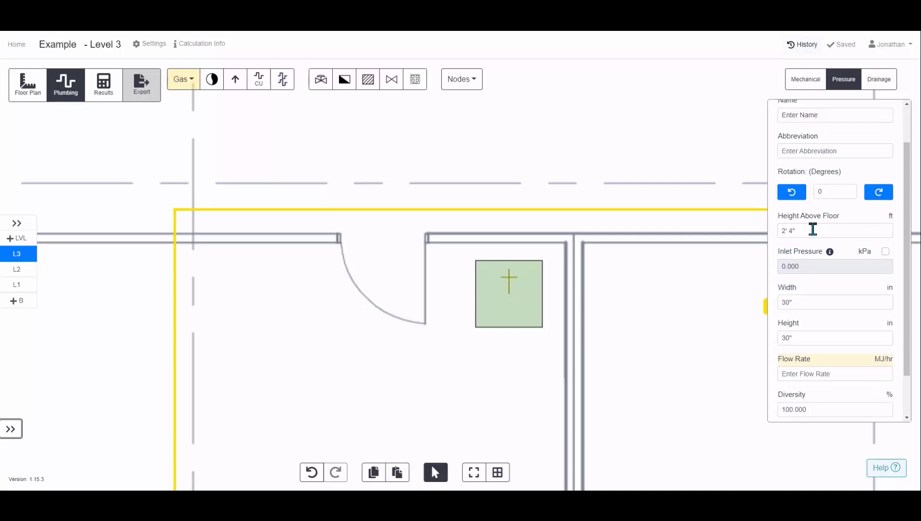
scroll(813, 227, "down", 1)
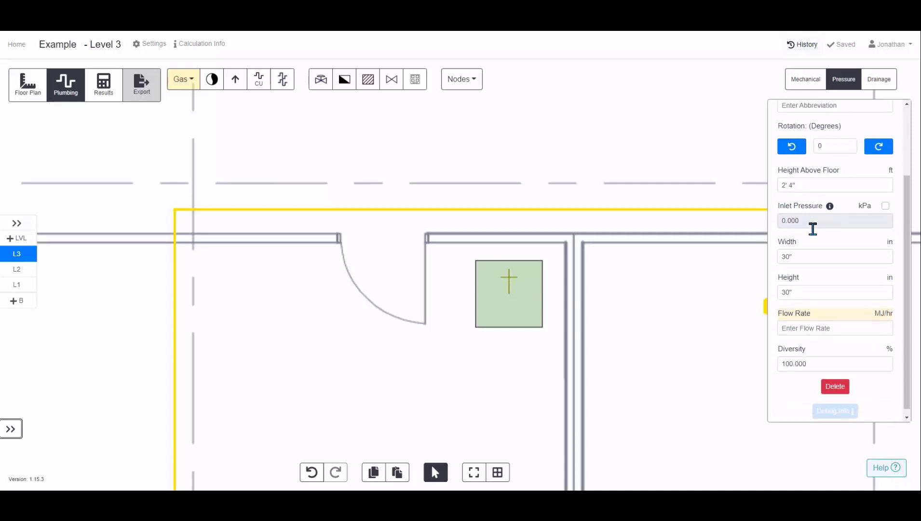
left_click(804, 284)
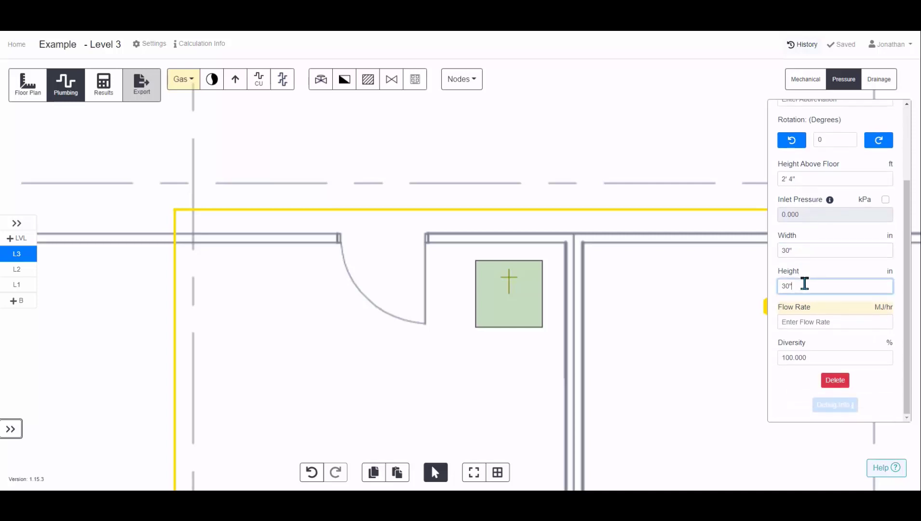
left_click(798, 318)
type("1000")
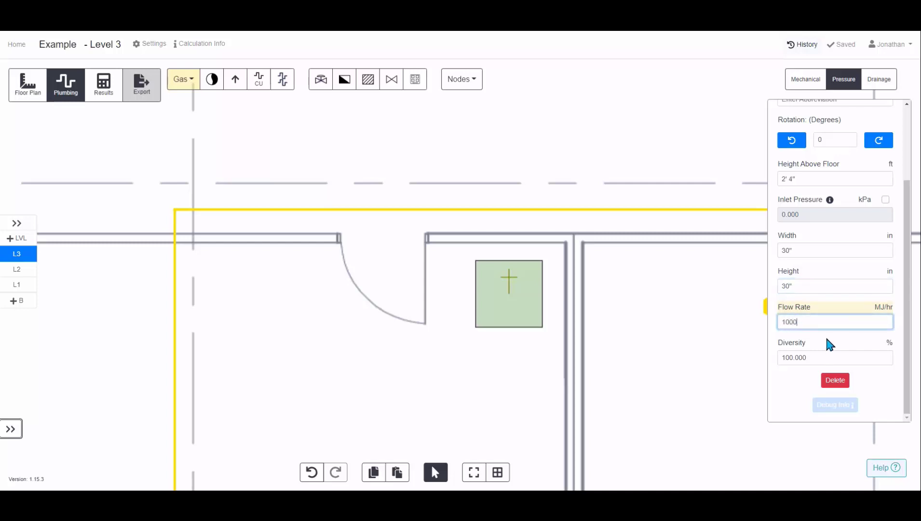
left_click(770, 362)
left_click_drag(785, 357, 778, 357)
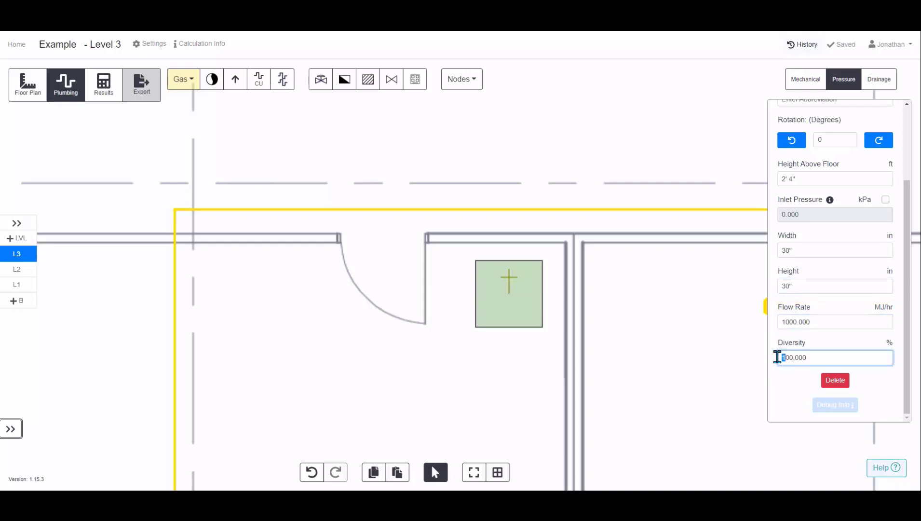
type("8")
key("Delete")
left_click(802, 384)
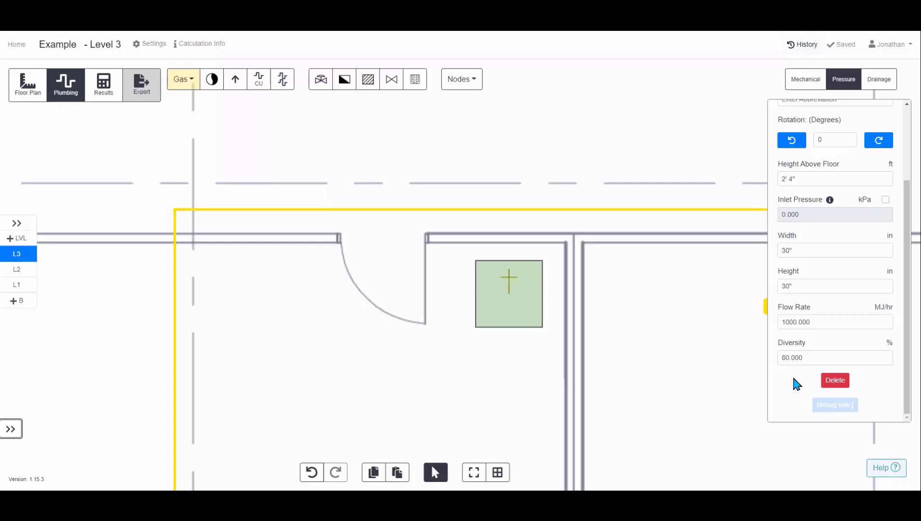
Override the appliance's inlet pressure and set it to 3 kPa
mouse_move(830, 201)
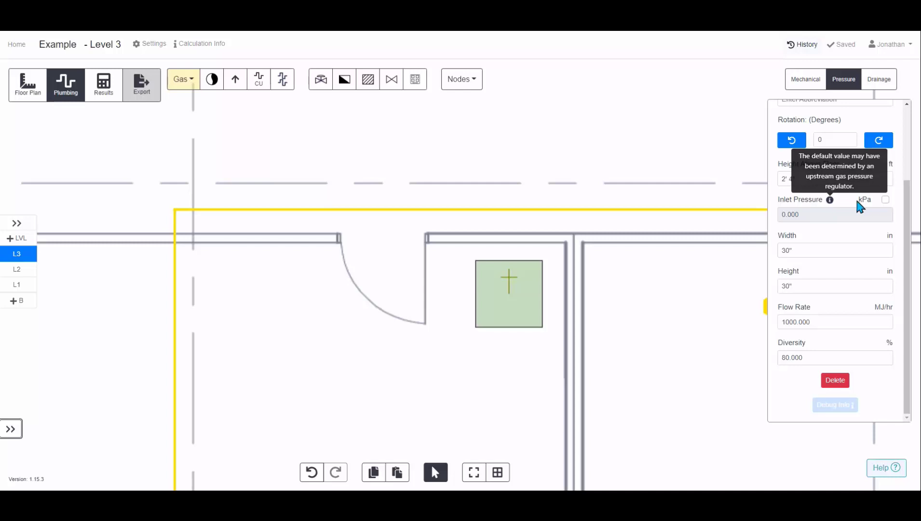
left_click(885, 199)
left_click(782, 212)
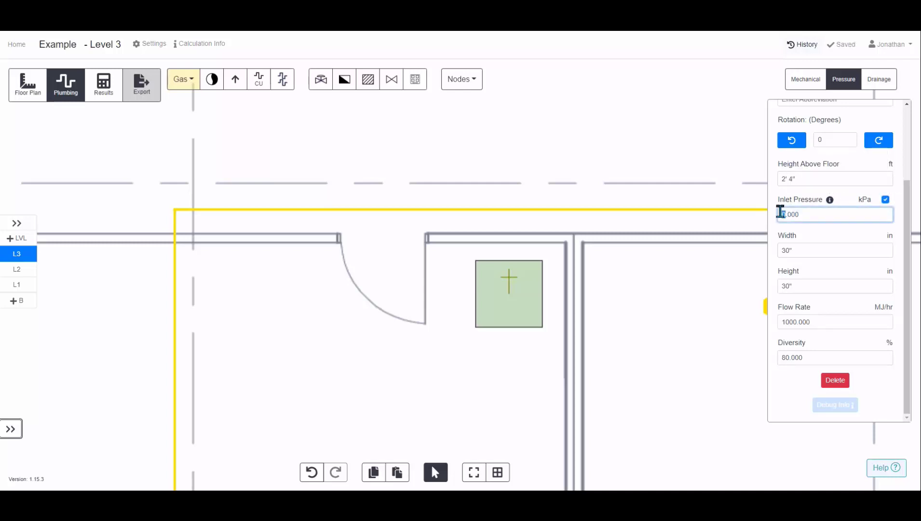
type("3")
key("Return")
left_click(607, 323)
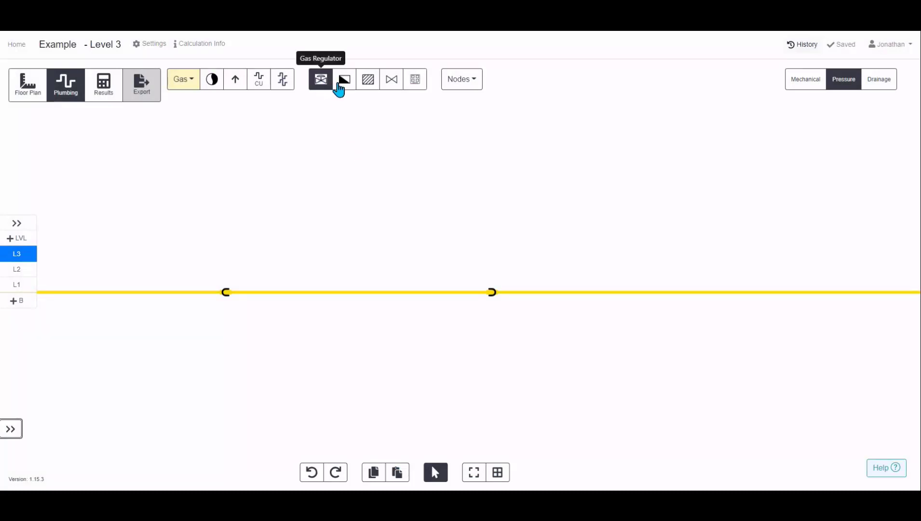
Place two isolation valves on the gas pipe, one near each end of the marked section
left_click(390, 89)
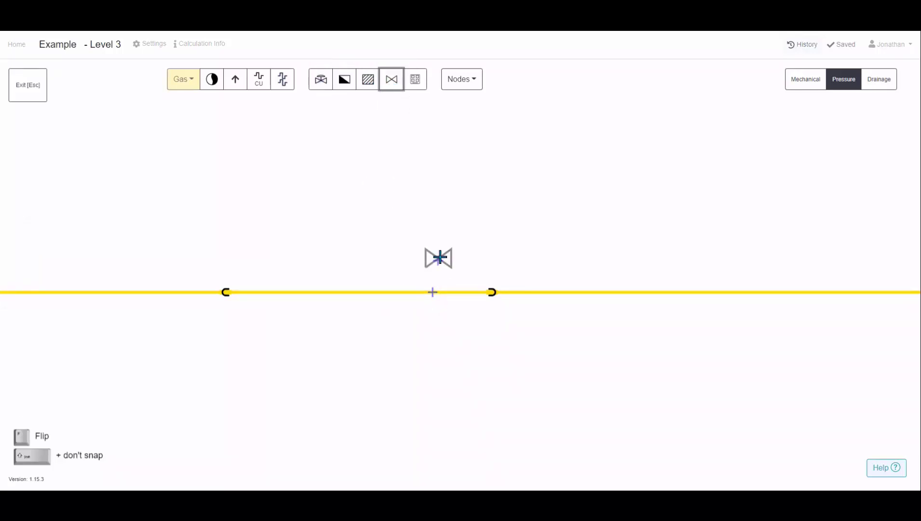
left_click(458, 283)
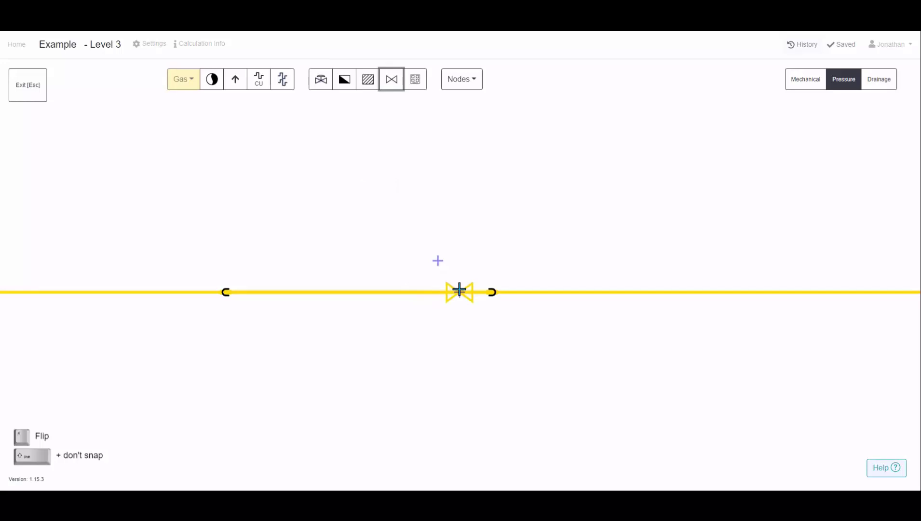
left_click(255, 291)
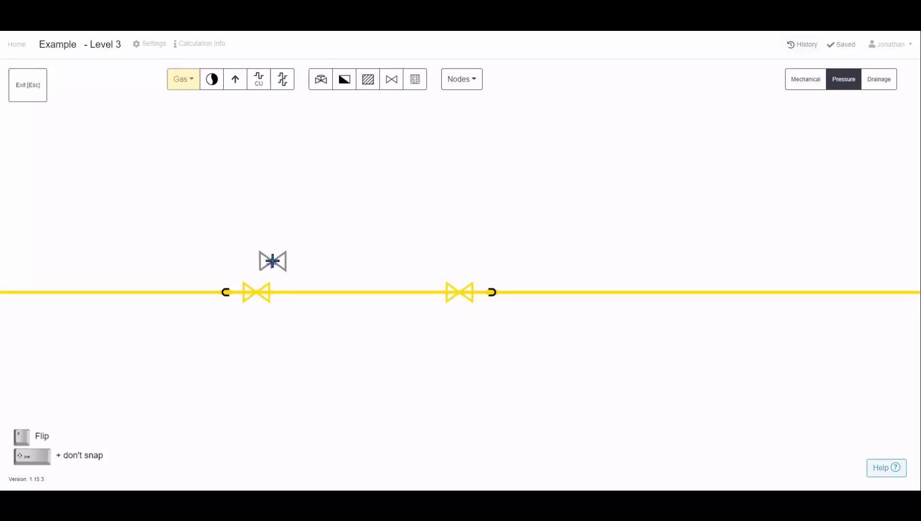
key("Escape")
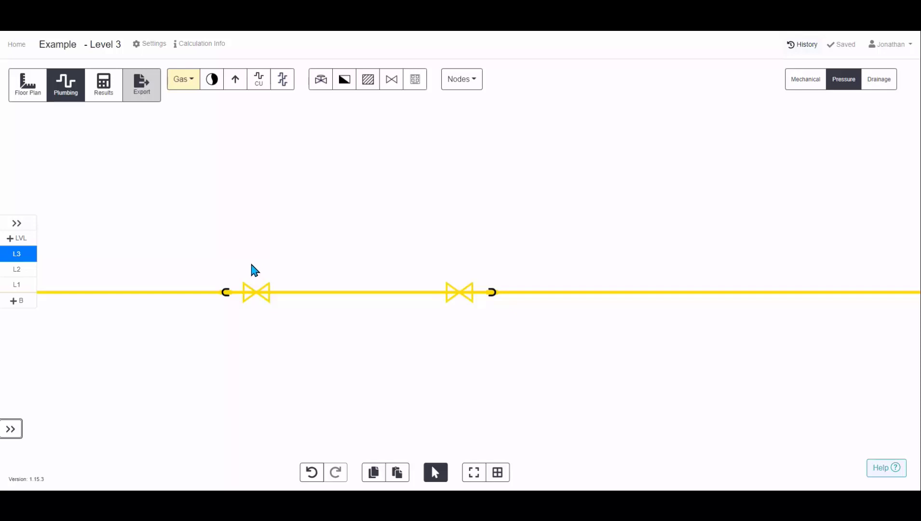
Place a gas meter and a filter on the pipe between the two valves
left_click(345, 87)
left_click(410, 290)
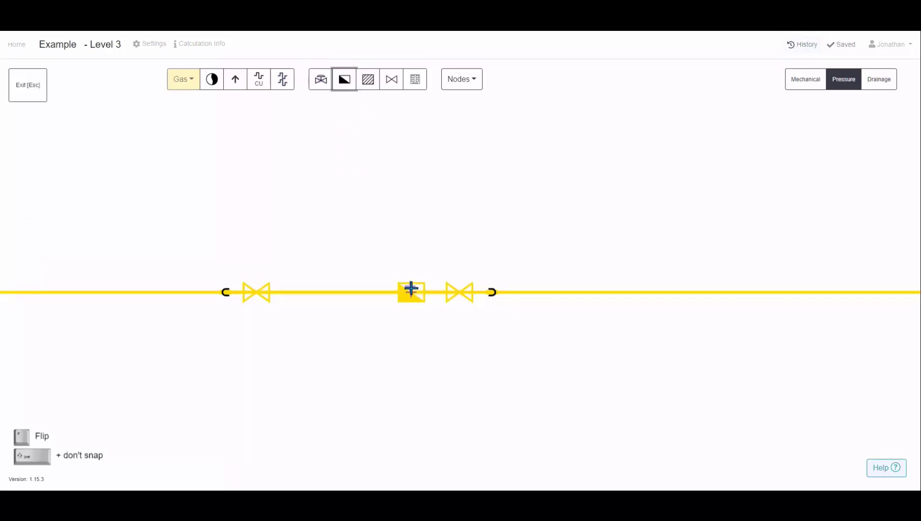
left_click(363, 87)
left_click(293, 290)
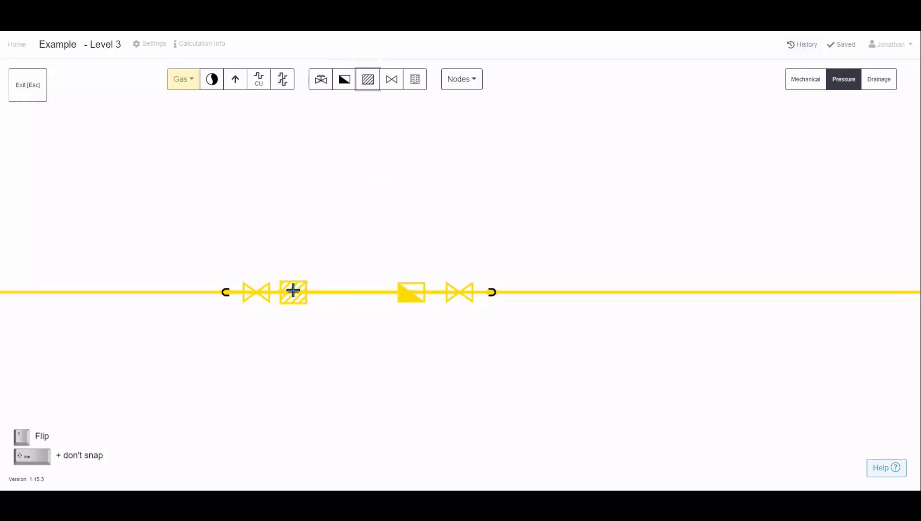
key("Escape")
Set the filter's pressure drop to 0.1 kPa and open the meter's properties
left_click(293, 299)
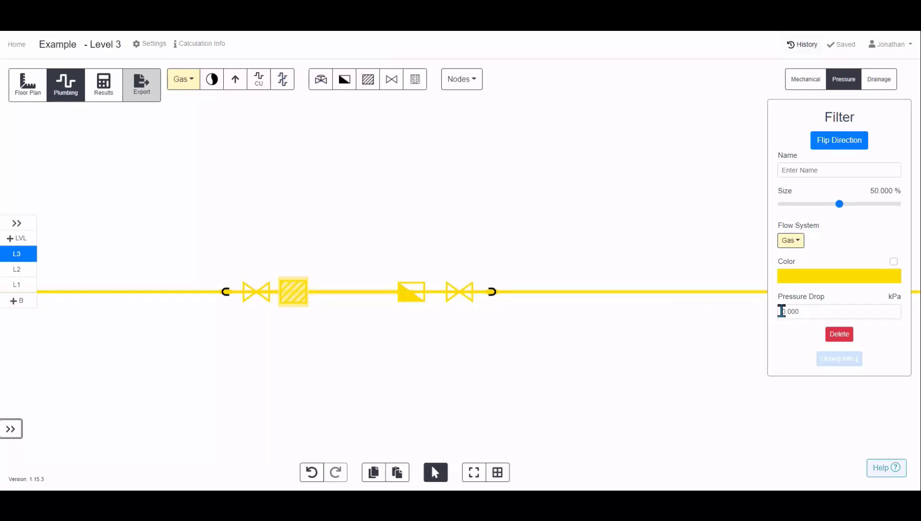
left_click_drag(781, 311, 807, 311)
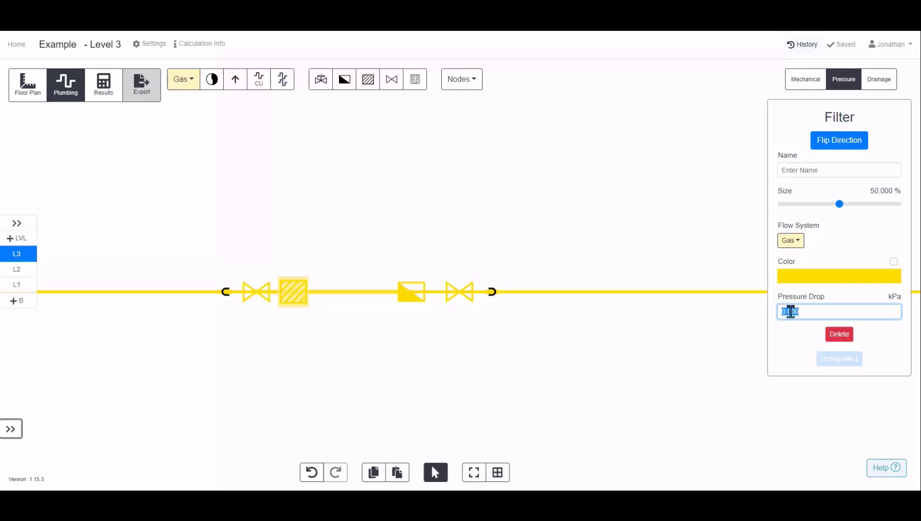
type("0.1")
left_click(390, 301)
left_click(404, 292)
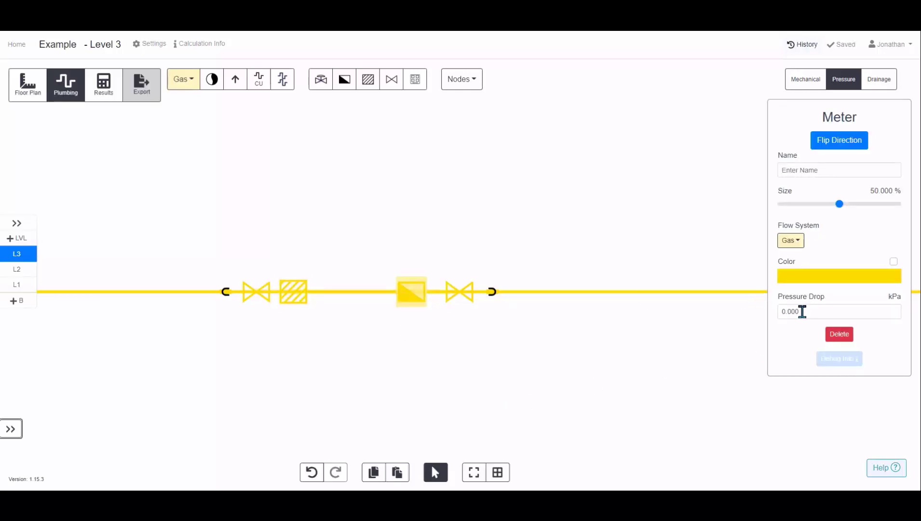
left_click(545, 384)
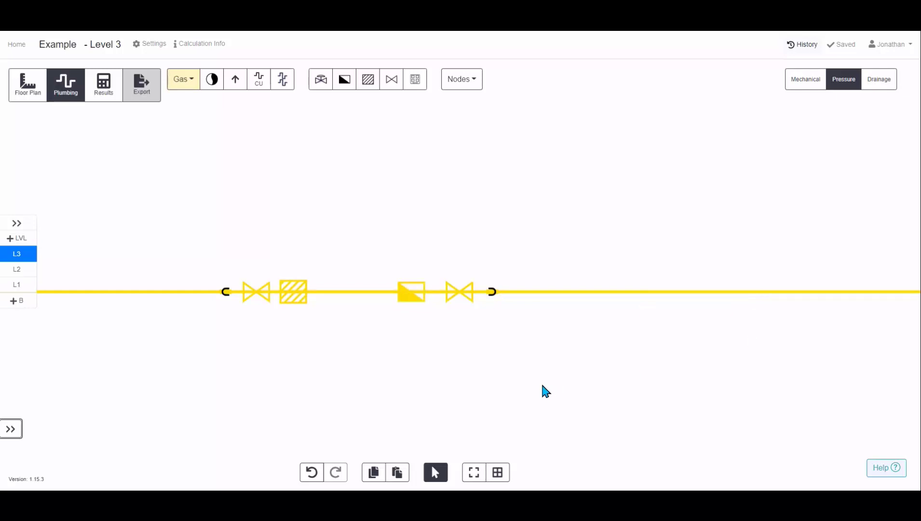
Place a gas regulator between the filter and the meter and flip its direction
left_click(321, 83)
left_click(353, 293)
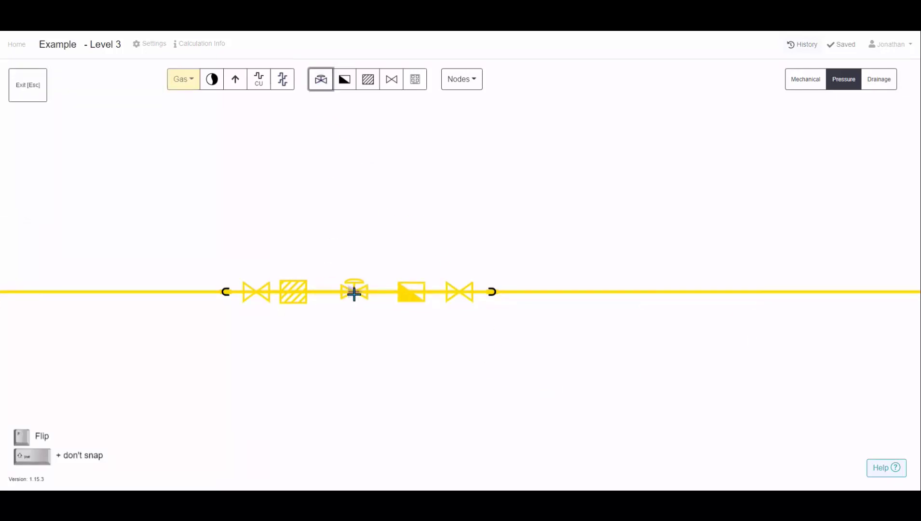
scroll(352, 300, "up", 3)
scroll(356, 299, "up", 3)
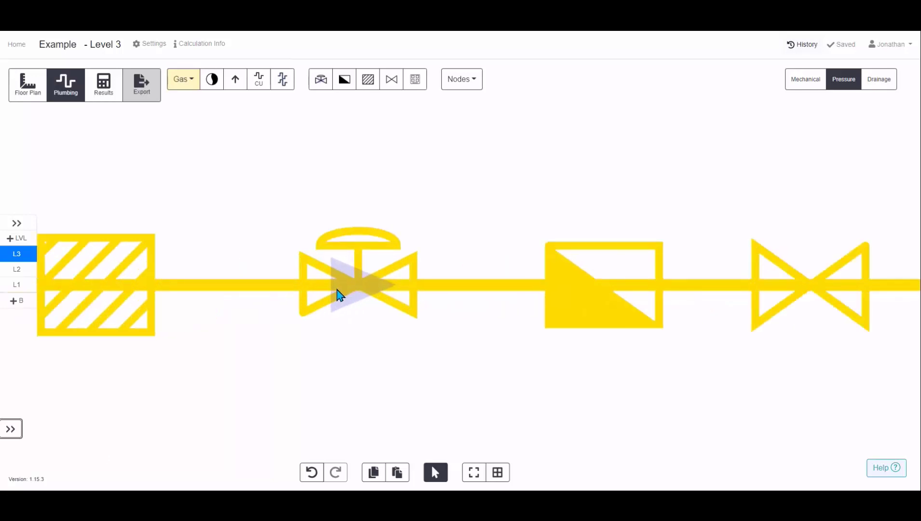
left_click(380, 288)
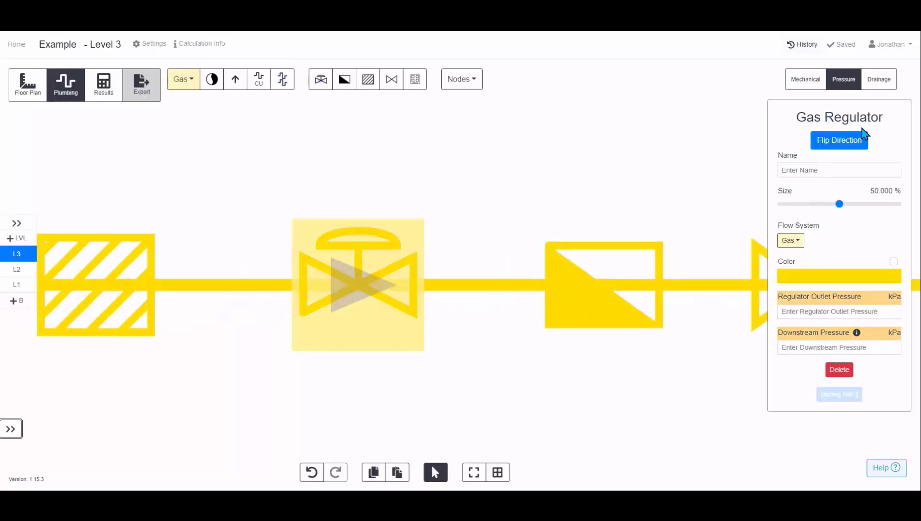
scroll(622, 235, "down", 5)
left_click(472, 323)
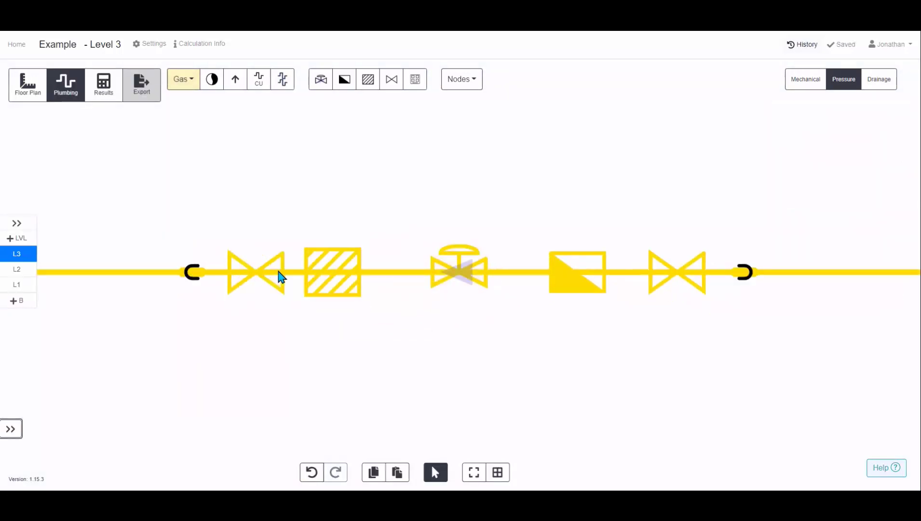
scroll(280, 270, "down", 6)
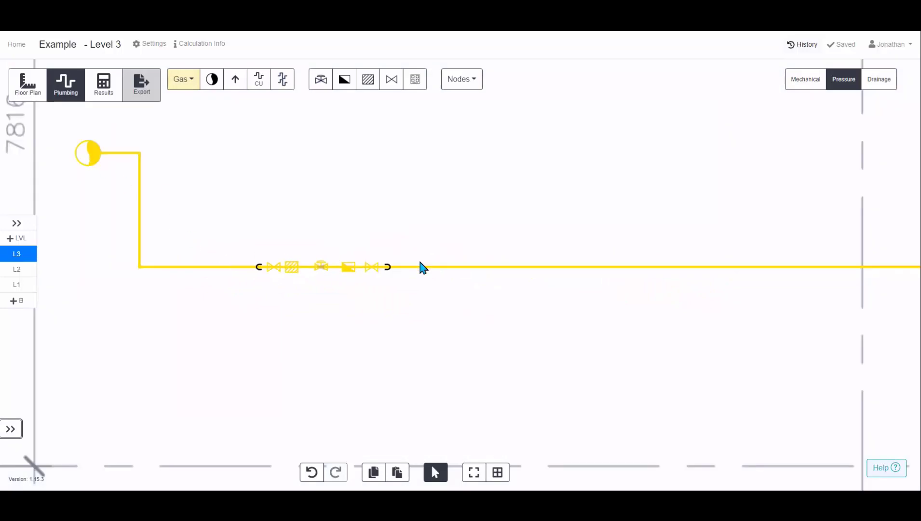
scroll(331, 261, "up", 5)
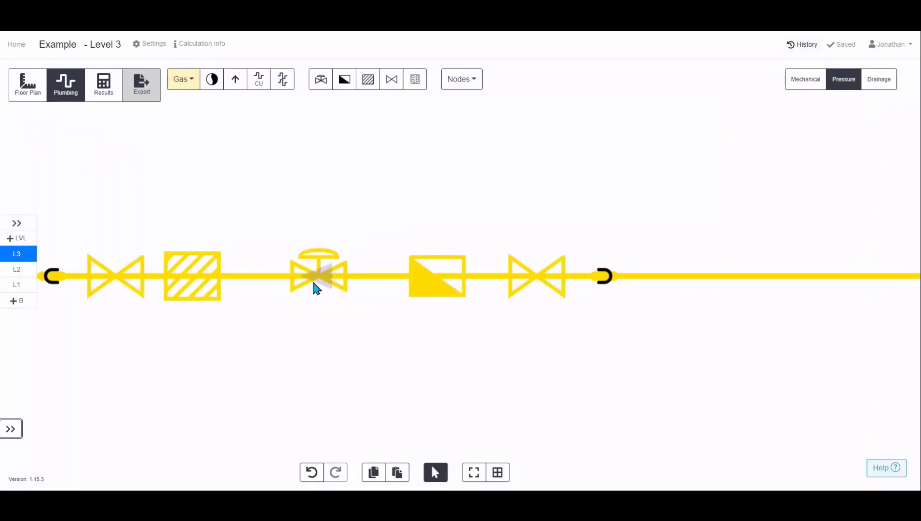
left_click(317, 288)
left_click(832, 147)
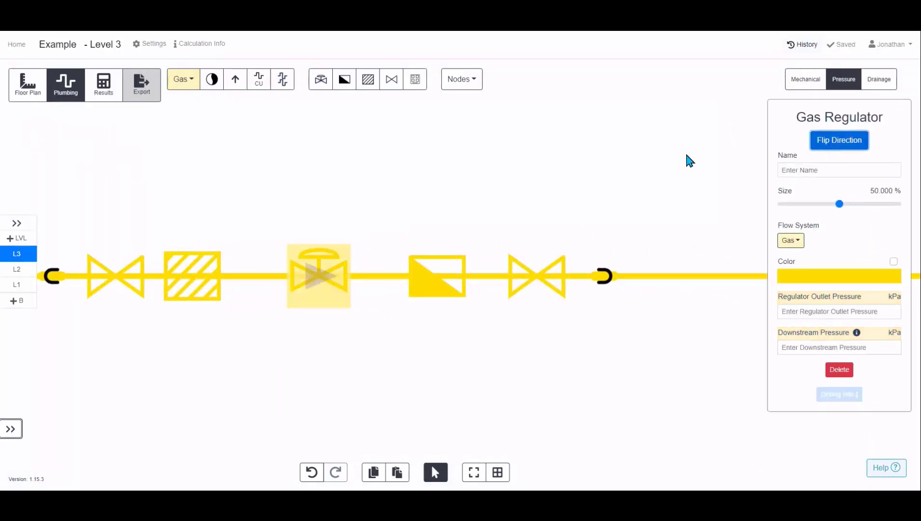
Set the regulator's outlet pressure to 0.210 kPa and downstream pressure to 0.200 kPa
scroll(286, 275, "up", 3)
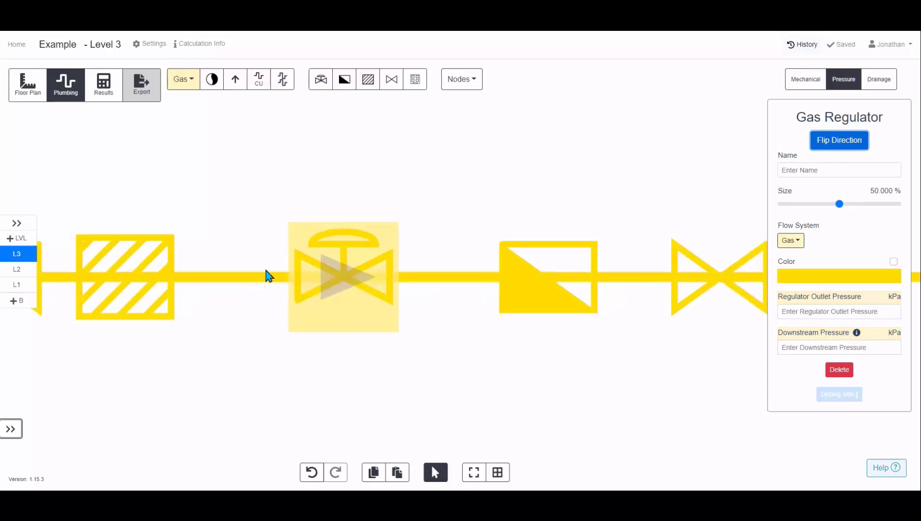
left_click(818, 313)
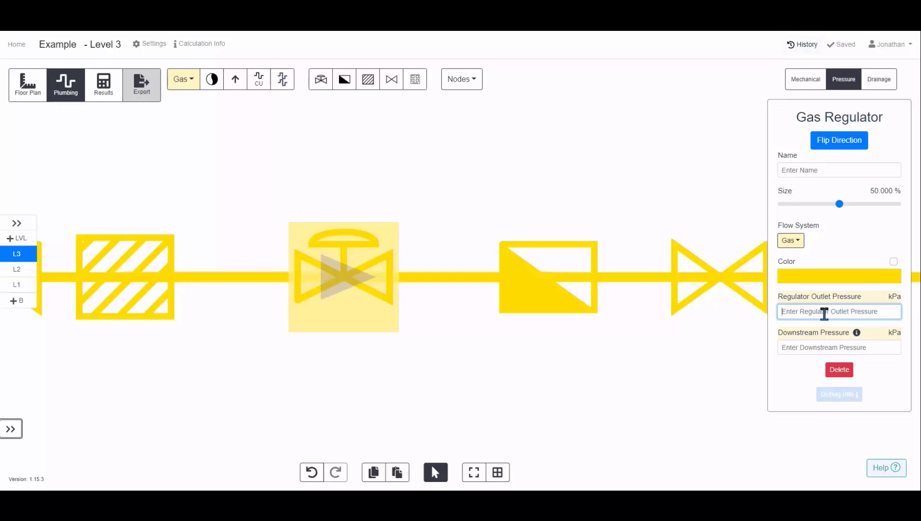
type("21")
left_click(817, 334)
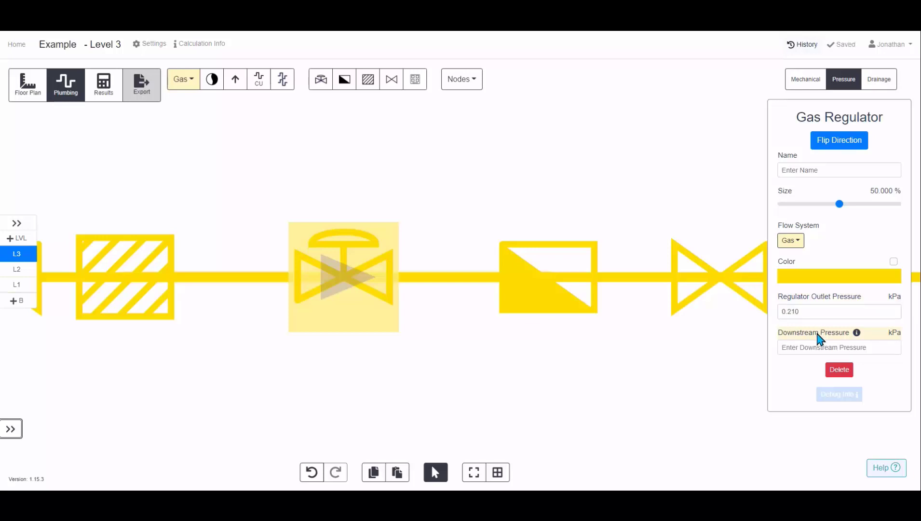
mouse_move(857, 334)
left_click(860, 347)
type("0")
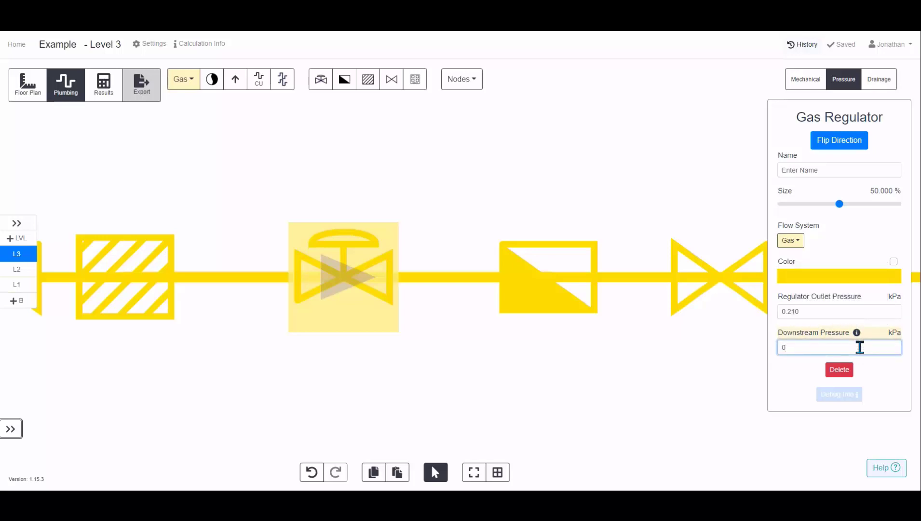
type(".2")
left_click(789, 369)
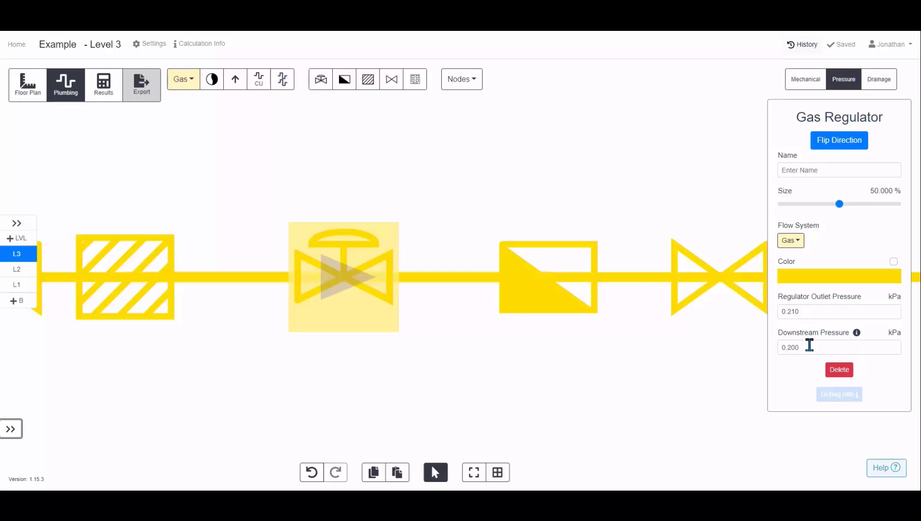
left_click_drag(804, 311, 782, 311)
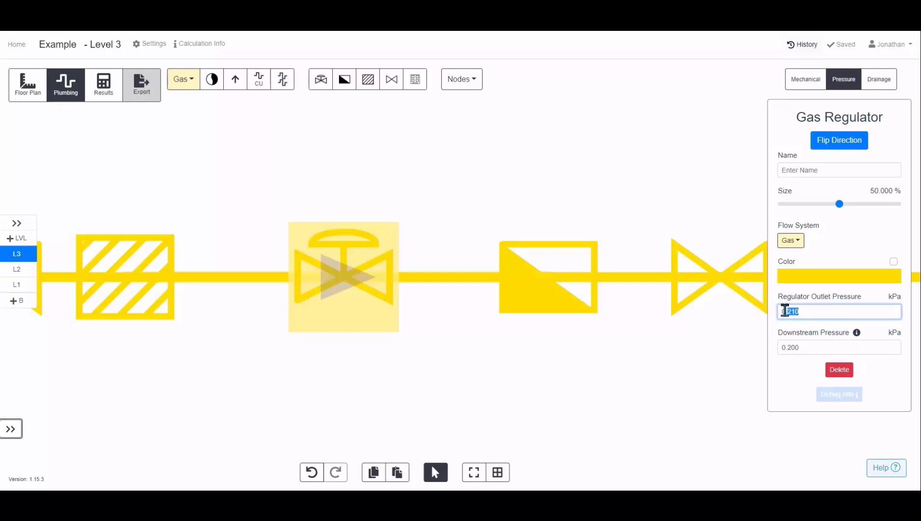
left_click_drag(798, 349, 781, 348)
left_click(798, 347)
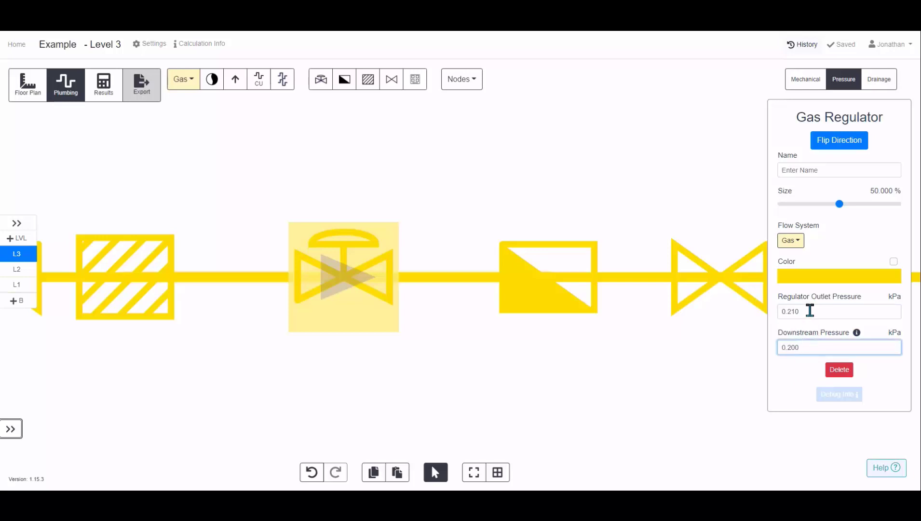